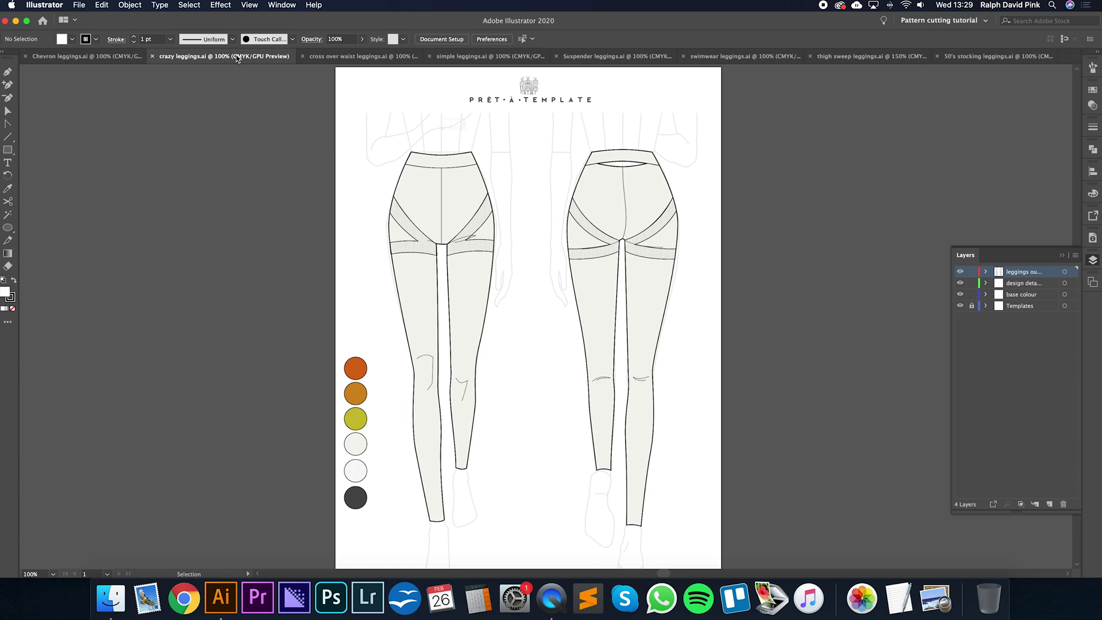
Step: Browse the cross over waist, simple, Suspender, swimwear, thigh sweep and 50's stocking templates, ending on Chevron leggings
{"action": "left_click", "coordinate": [334, 57]}
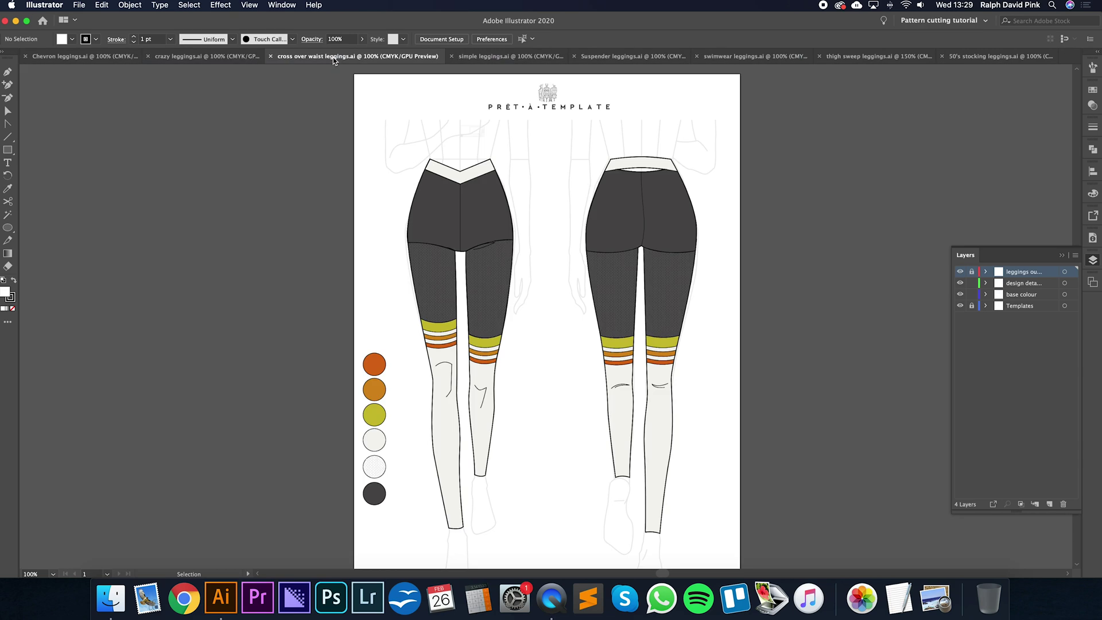
{"action": "left_click", "coordinate": [513, 58]}
{"action": "left_click", "coordinate": [619, 56]}
{"action": "left_click", "coordinate": [737, 56]}
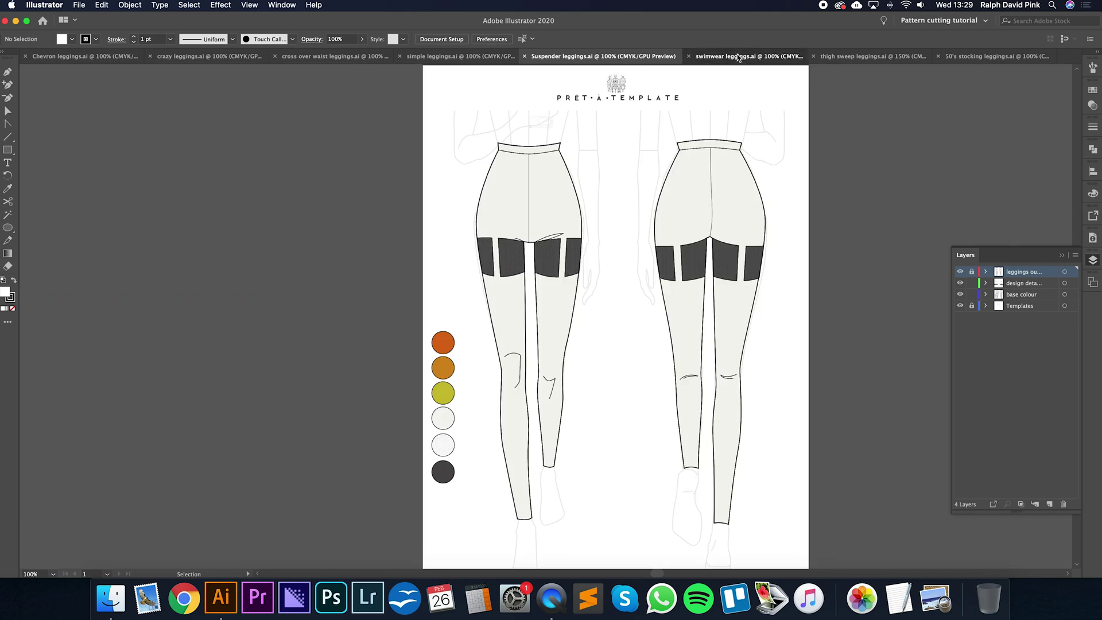
{"action": "left_click", "coordinate": [861, 58]}
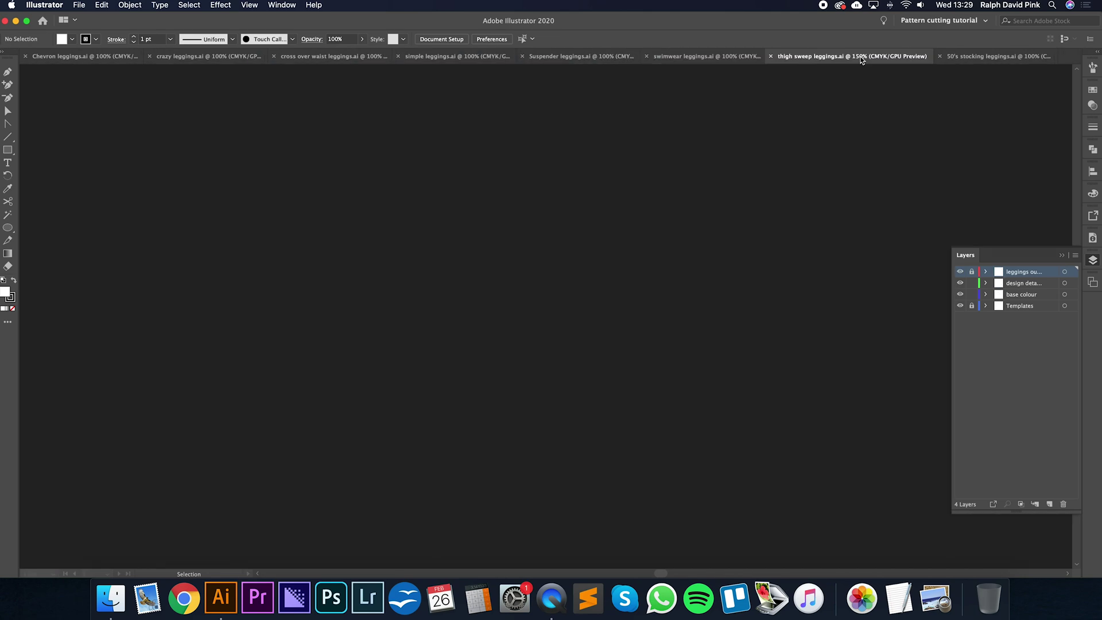
{"action": "left_click", "coordinate": [969, 56]}
{"action": "left_click", "coordinate": [91, 55]}
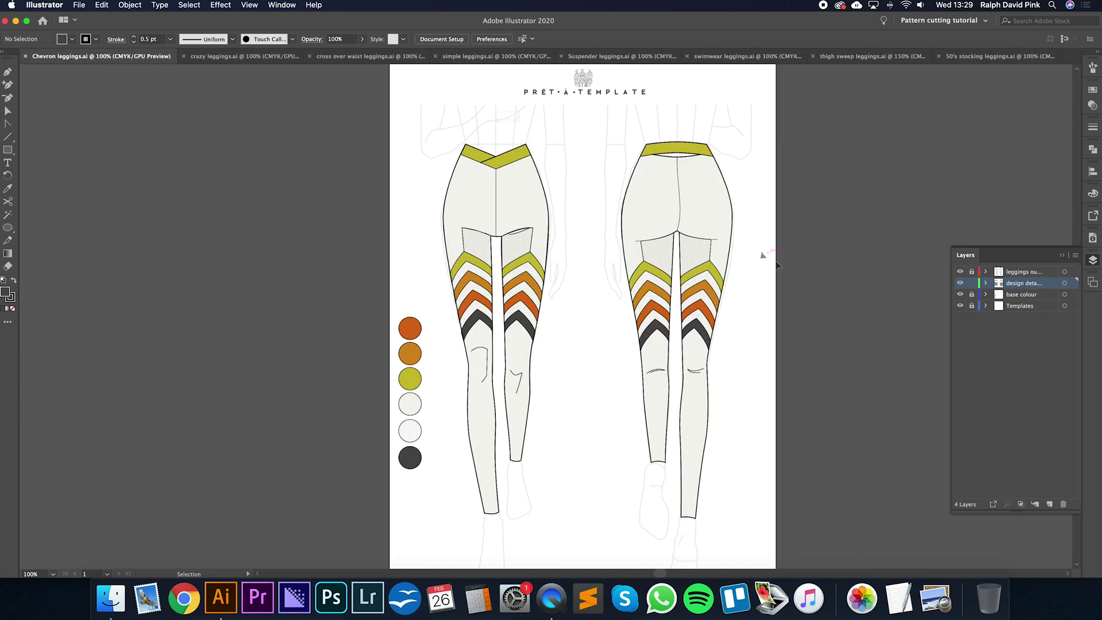
{"action": "left_click", "coordinate": [1093, 261]}
{"action": "left_click", "coordinate": [1093, 261]}
{"action": "left_click", "coordinate": [284, 6]}
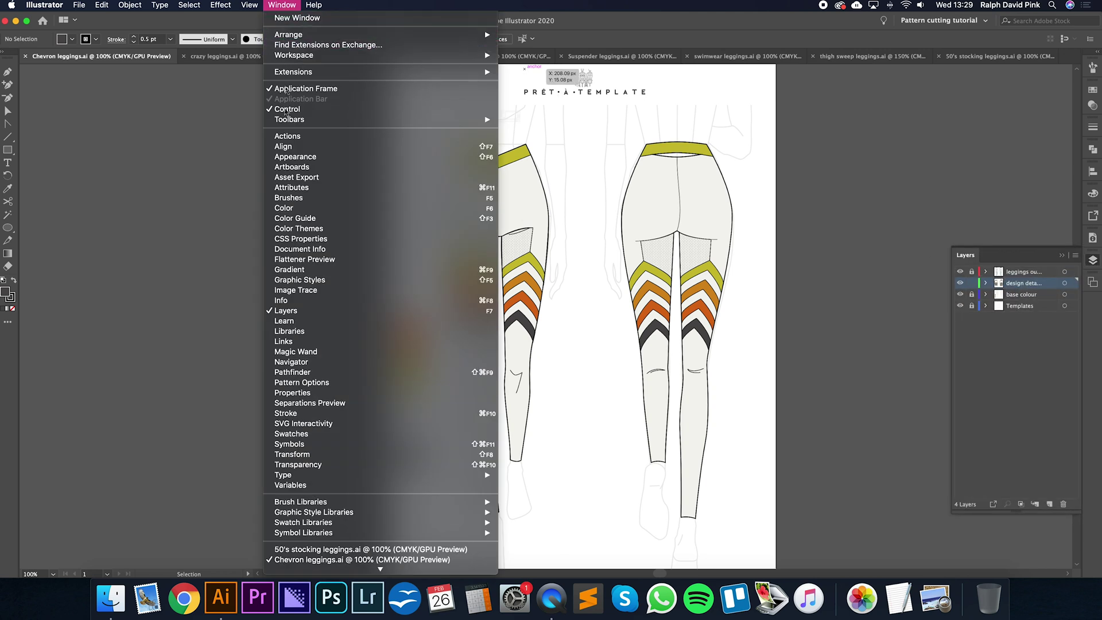
{"action": "left_click", "coordinate": [309, 315]}
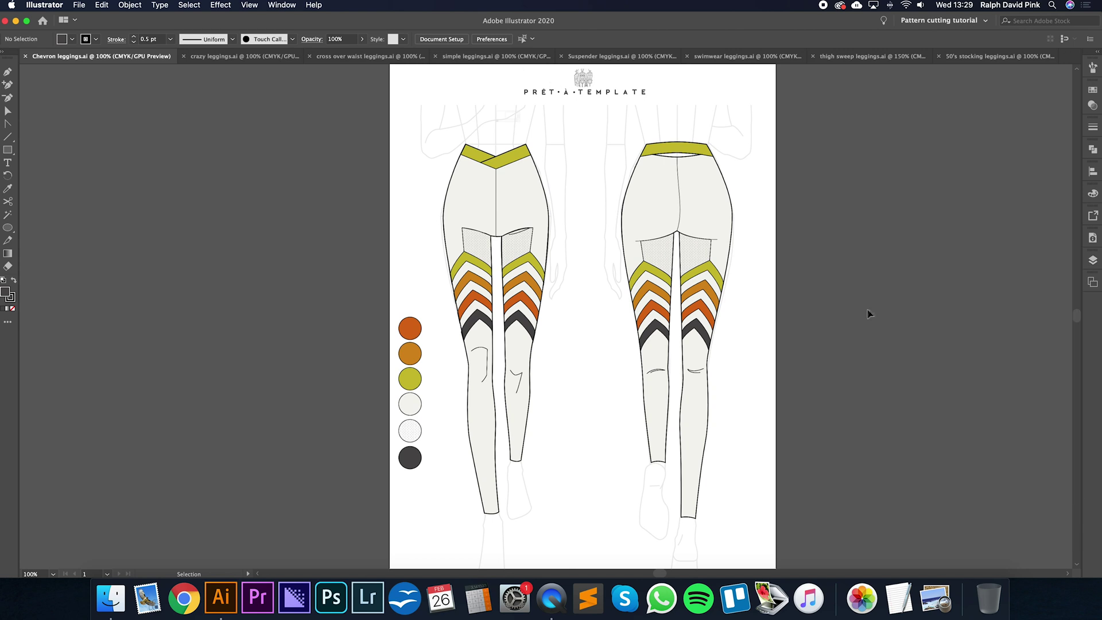
{"action": "left_click", "coordinate": [1093, 261]}
{"action": "left_click", "coordinate": [960, 272]}
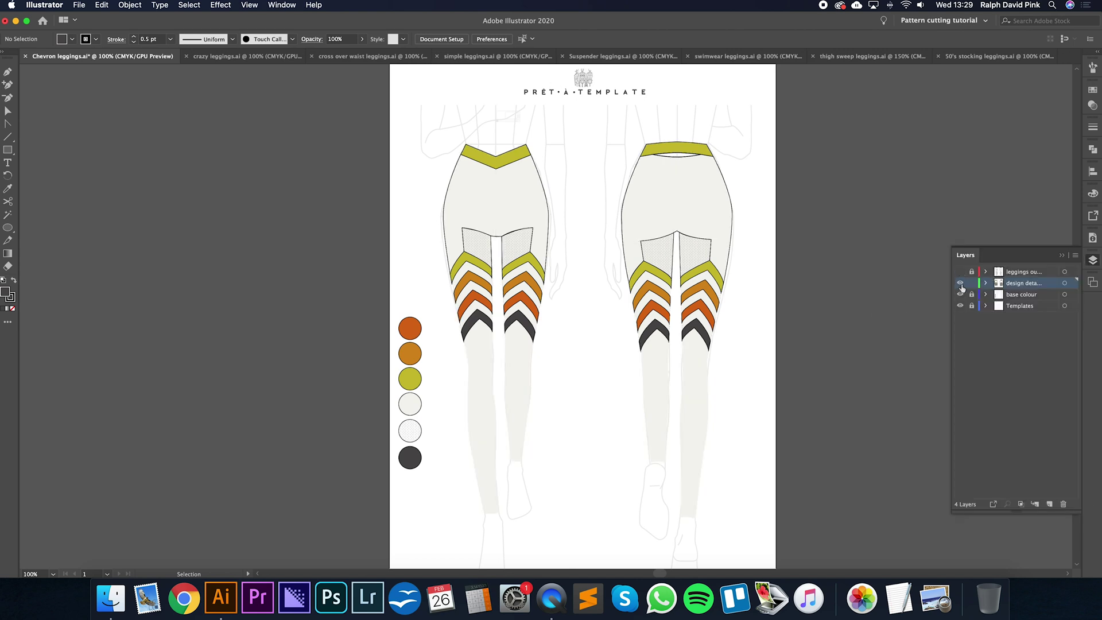
{"action": "left_click", "coordinate": [960, 283]}
{"action": "left_click", "coordinate": [959, 294]}
{"action": "left_click", "coordinate": [961, 307]}
{"action": "left_click", "coordinate": [961, 307]}
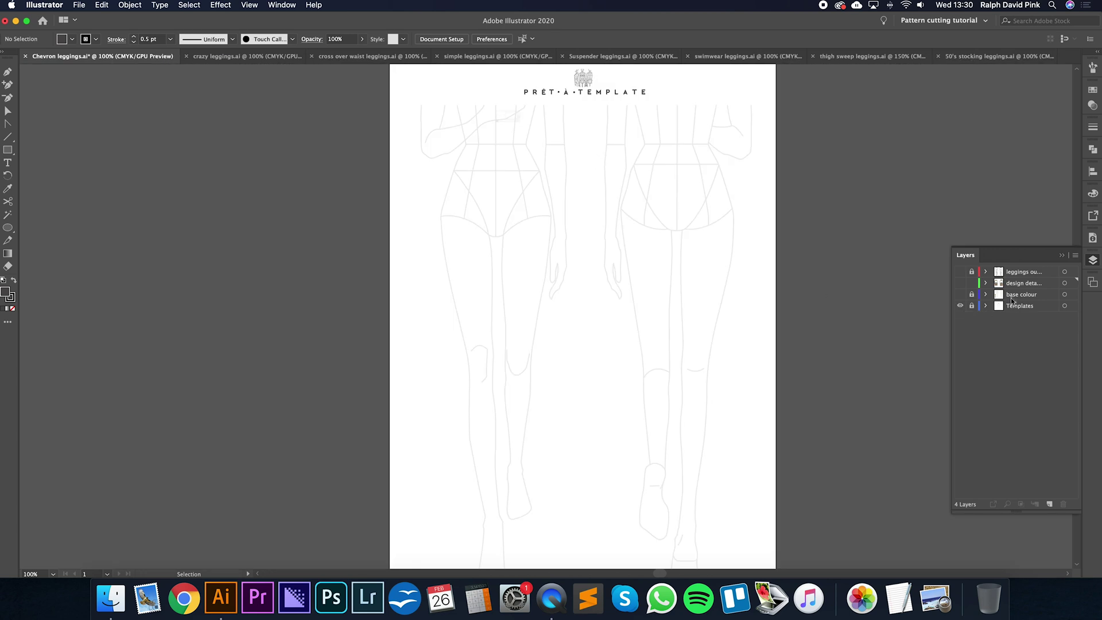
{"action": "left_click", "coordinate": [960, 271]}
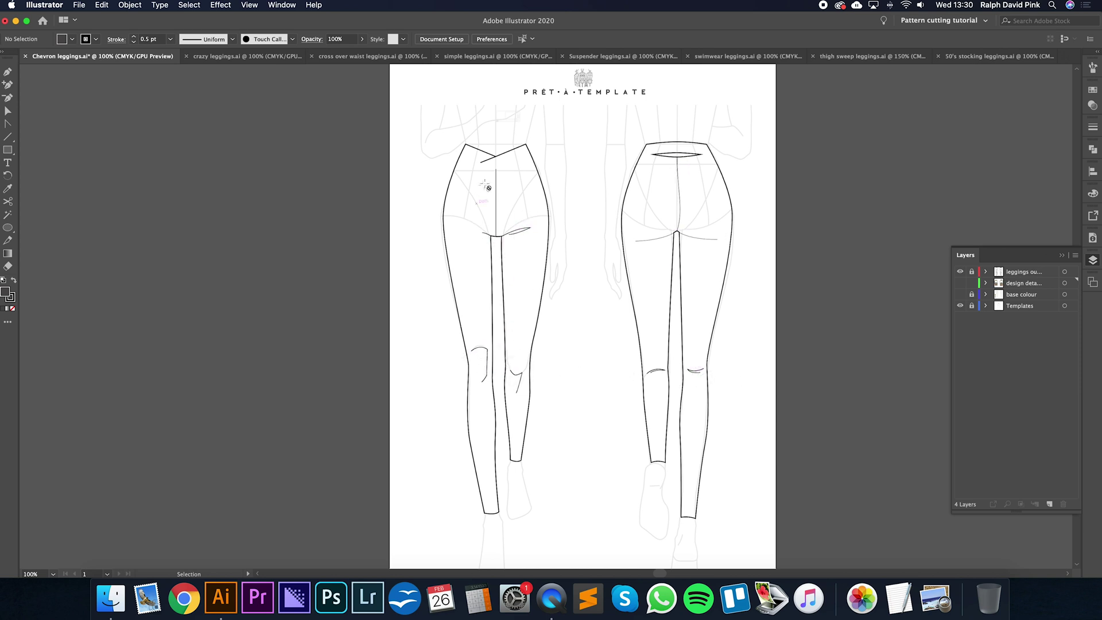
{"action": "left_click", "coordinate": [960, 283]}
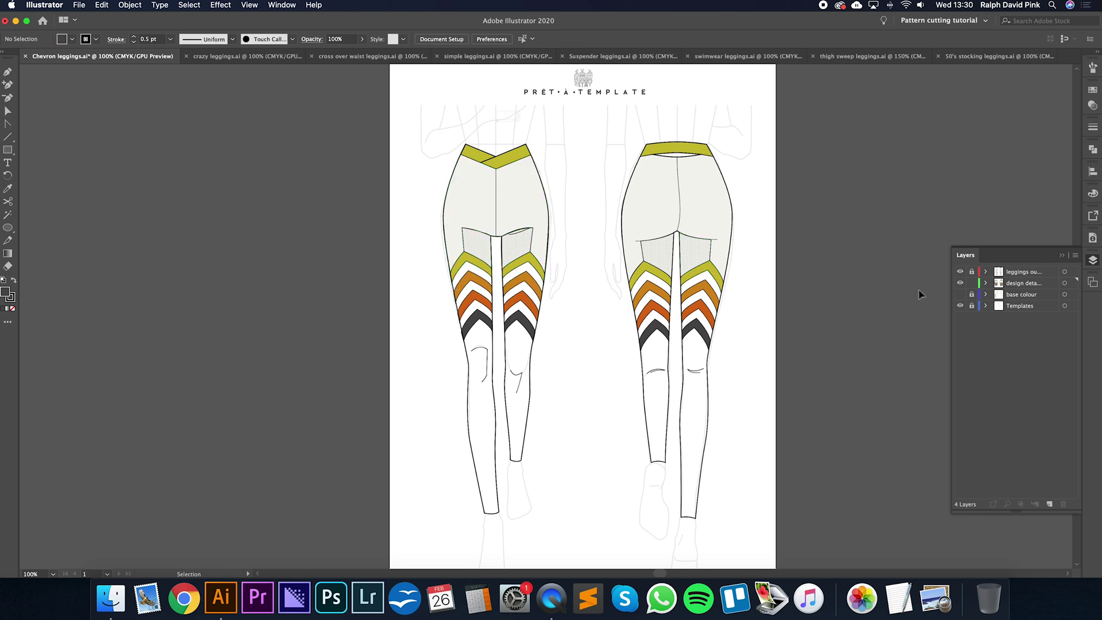
{"action": "left_click", "coordinate": [960, 295]}
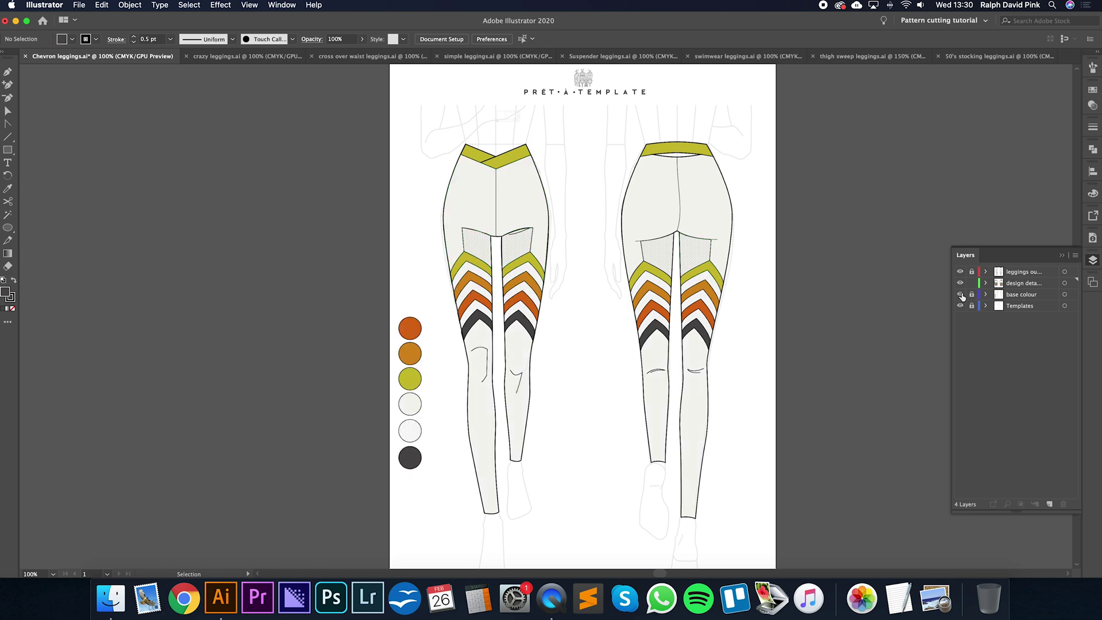
{"action": "left_click", "coordinate": [959, 295]}
{"action": "left_click", "coordinate": [960, 294]}
{"action": "left_click", "coordinate": [10, 110]}
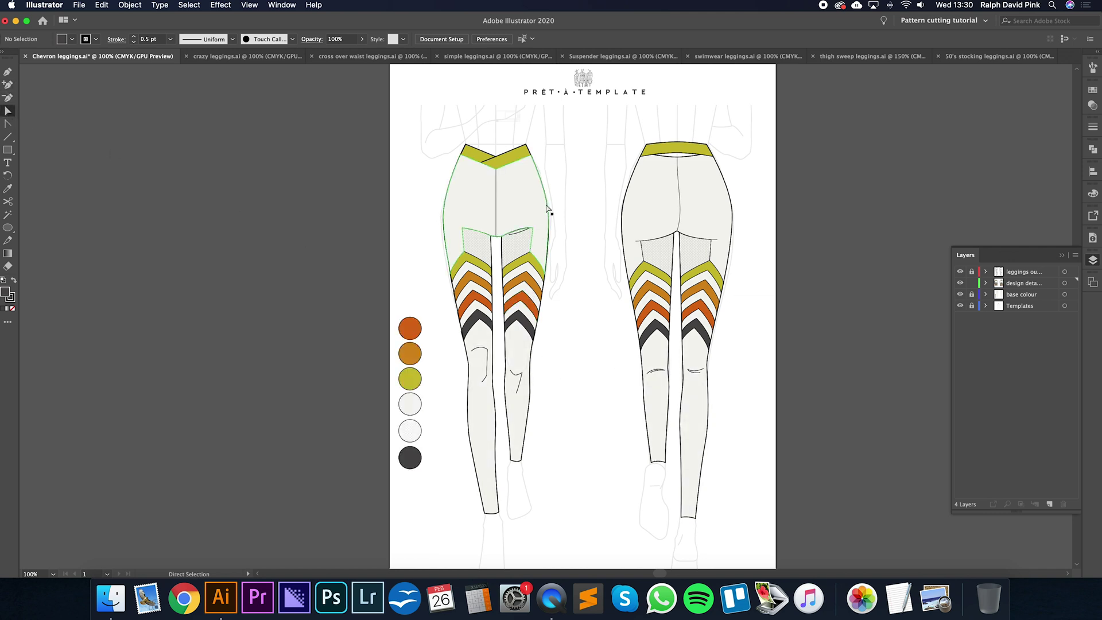
{"action": "left_click", "coordinate": [527, 207]}
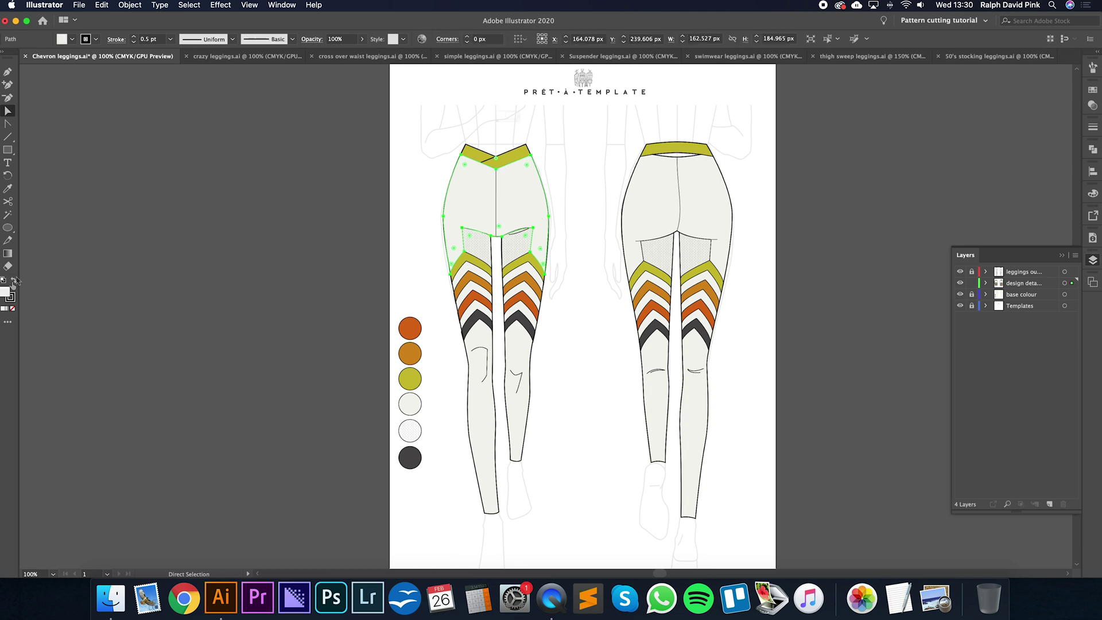
{"action": "double_click", "coordinate": [6, 292]}
{"action": "left_click", "coordinate": [273, 127]}
{"action": "left_click", "coordinate": [231, 103]}
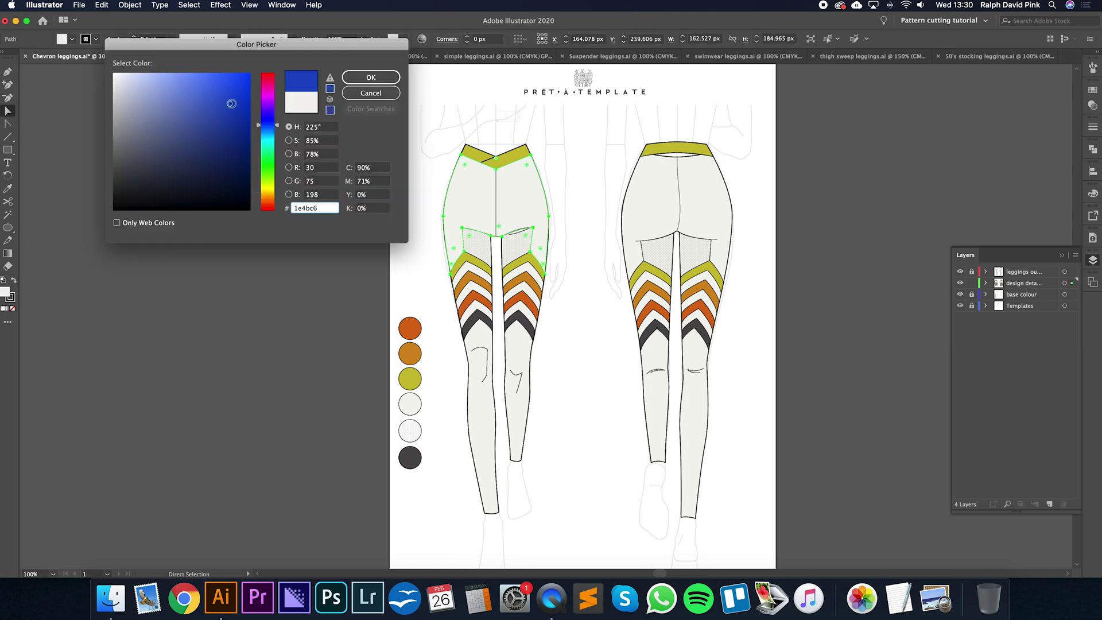
{"action": "left_click", "coordinate": [371, 77]}
{"action": "left_click", "coordinate": [663, 200]}
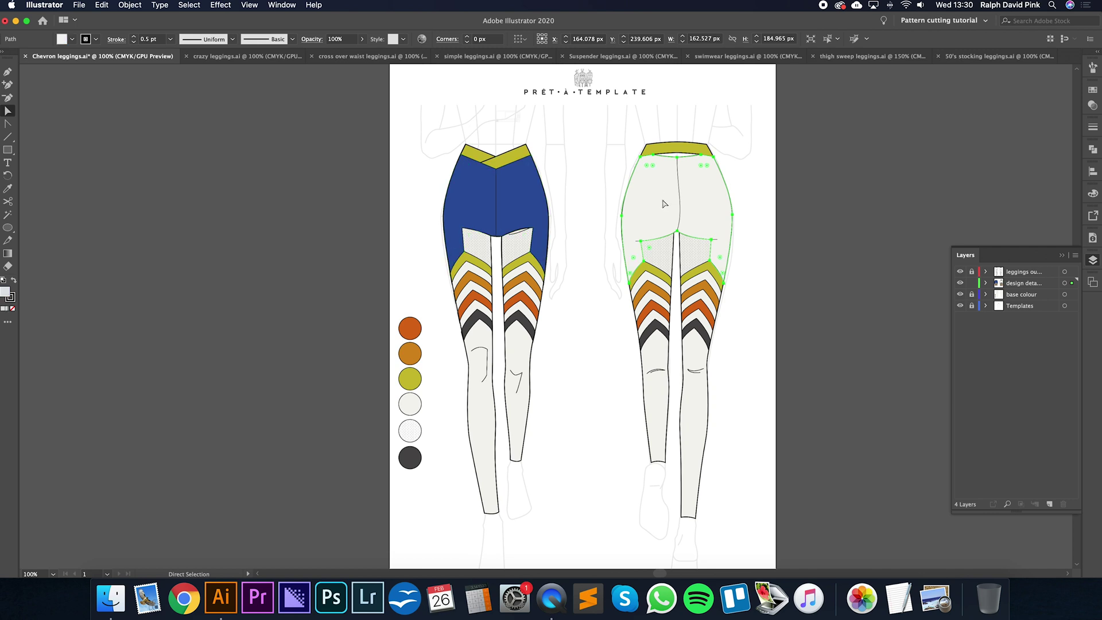
{"action": "left_click", "coordinate": [9, 188]}
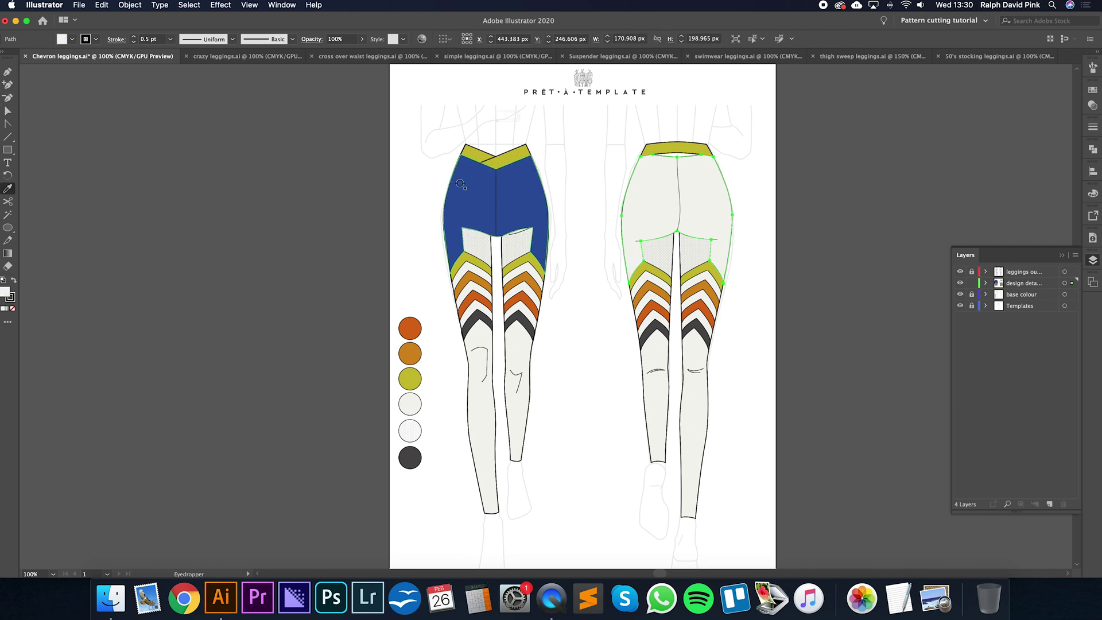
{"action": "left_click", "coordinate": [454, 183]}
{"action": "left_click", "coordinate": [8, 111]}
{"action": "left_click", "coordinate": [130, 147]}
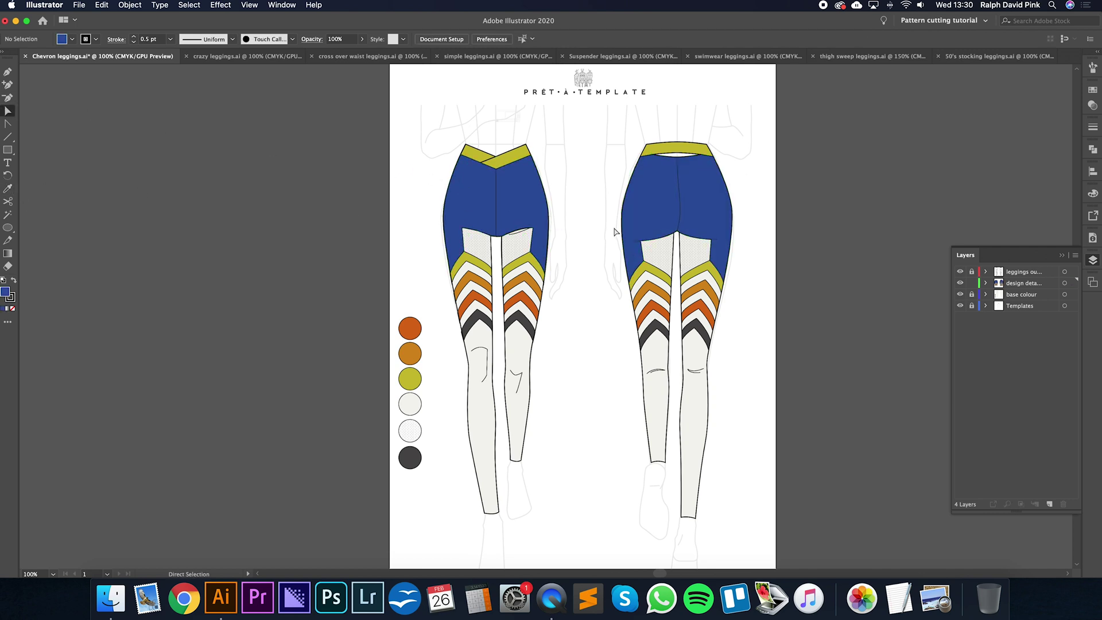
{"action": "key", "text": "v"}
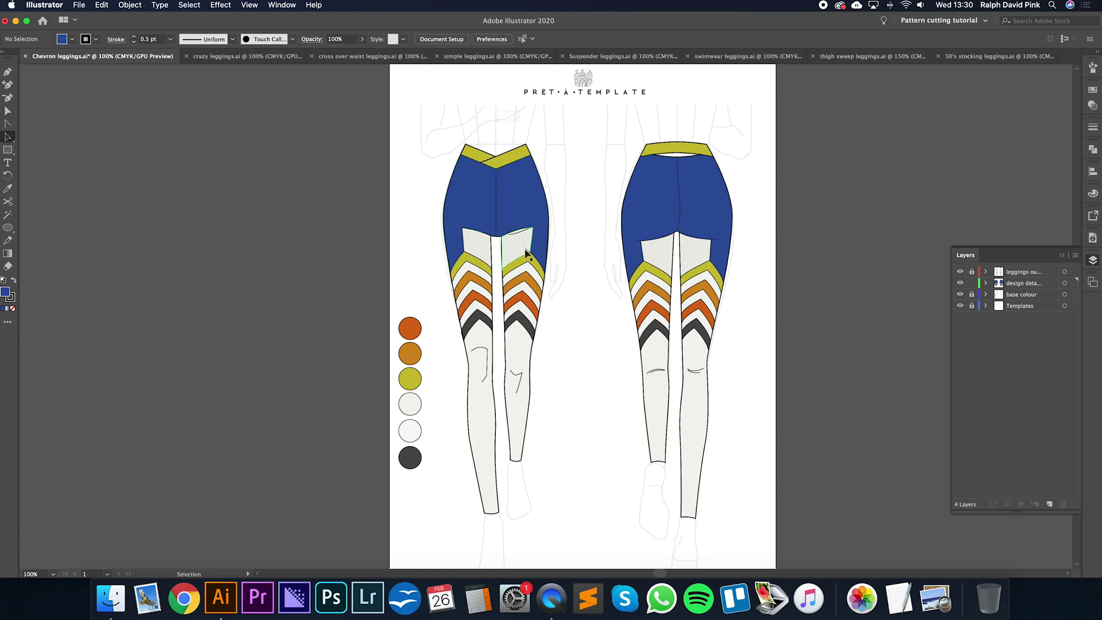
{"action": "left_click", "coordinate": [513, 197]}
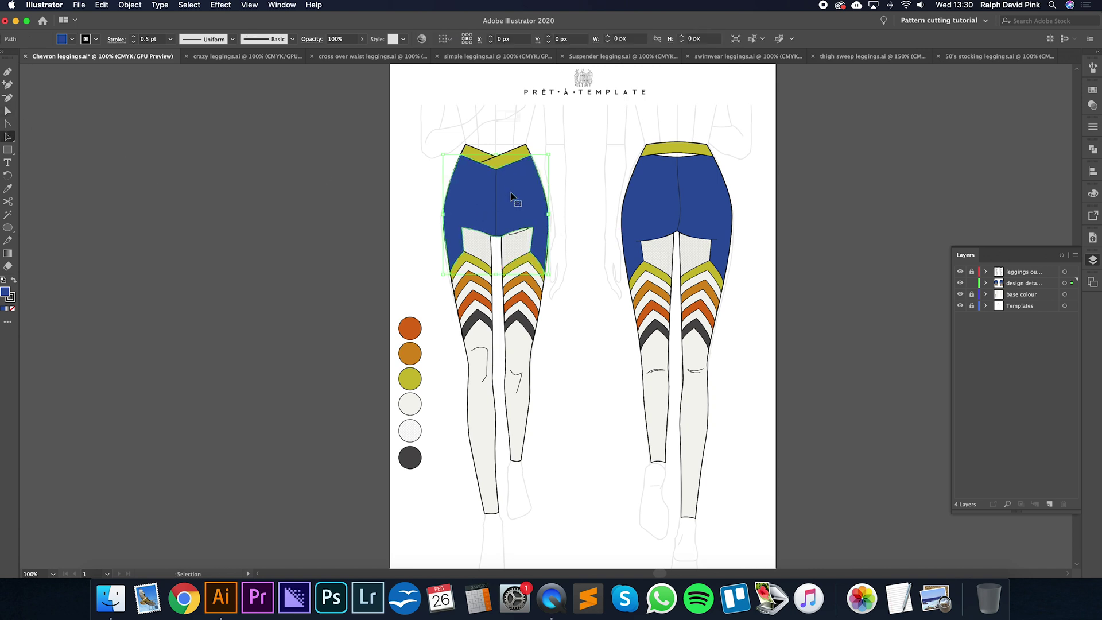
{"action": "left_click", "coordinate": [651, 203], "text": "shift"}
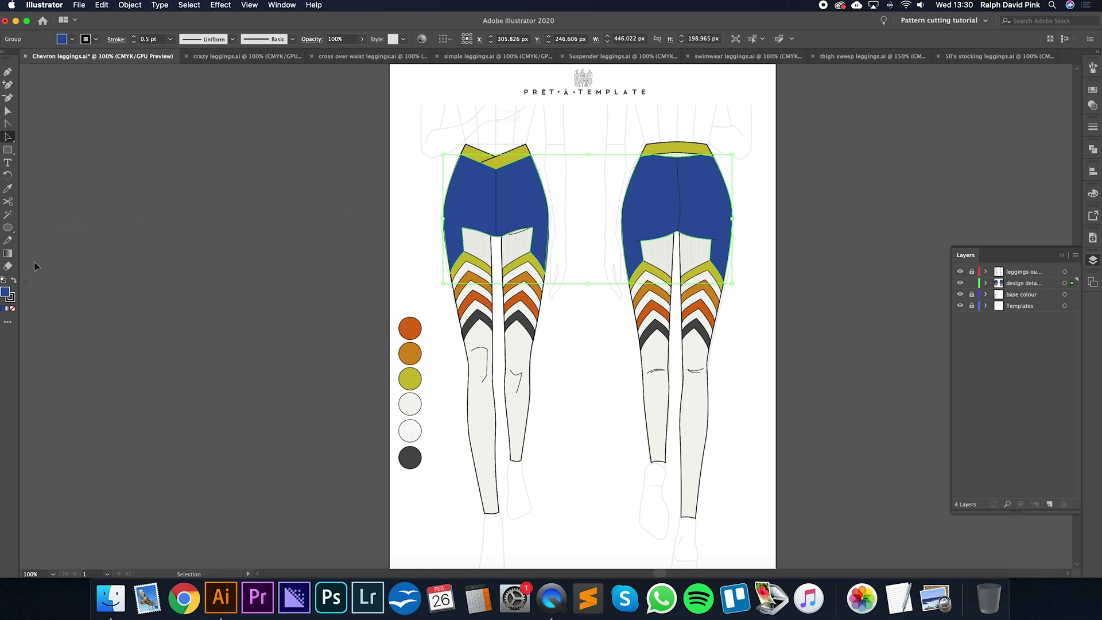
{"action": "left_click", "coordinate": [8, 188]}
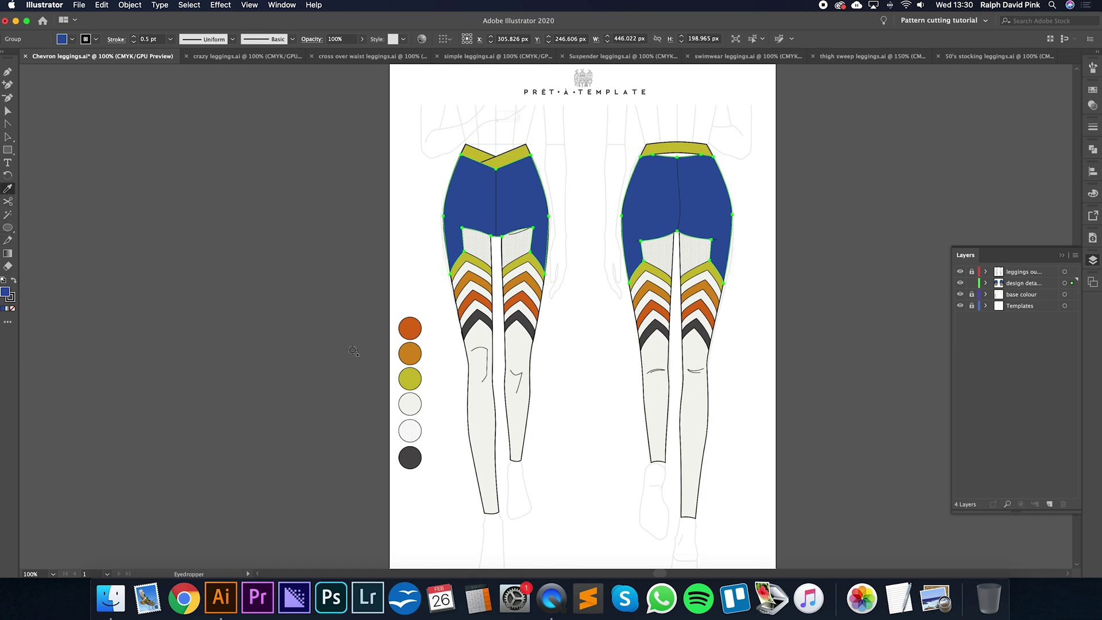
{"action": "left_click", "coordinate": [413, 402]}
{"action": "left_click", "coordinate": [8, 138]}
{"action": "left_click", "coordinate": [473, 267]}
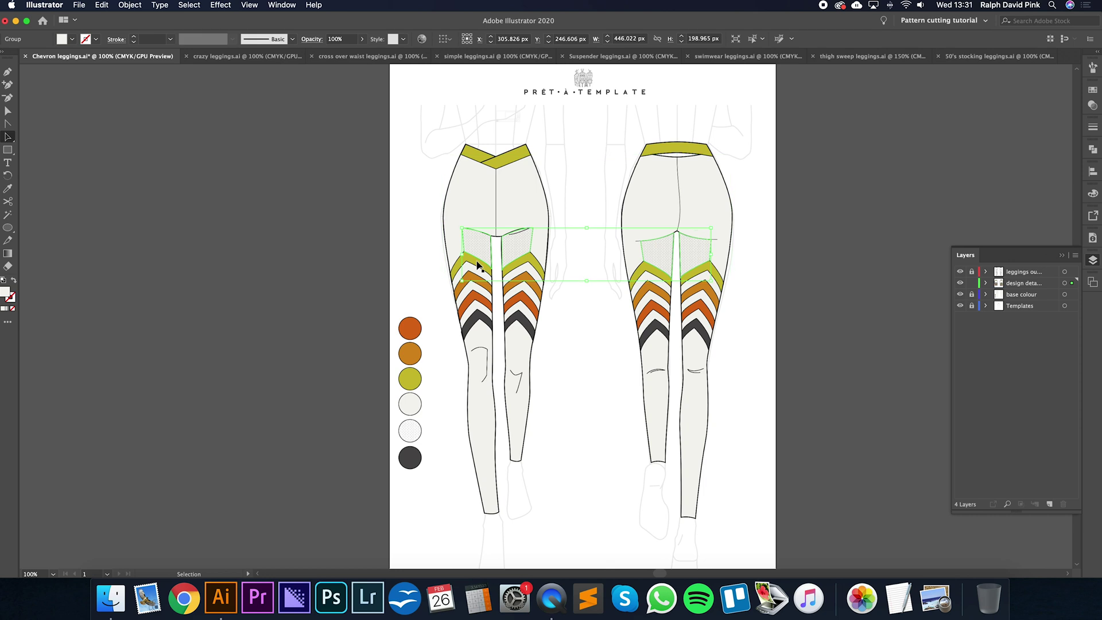
{"action": "left_click", "coordinate": [650, 275]}
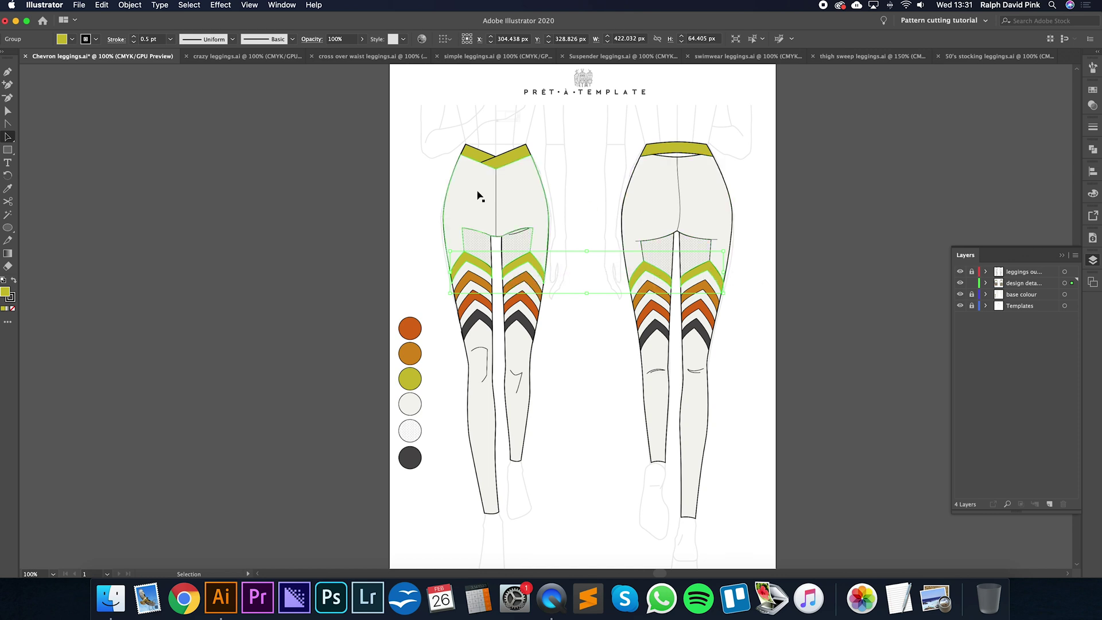
{"action": "left_click", "coordinate": [525, 290]}
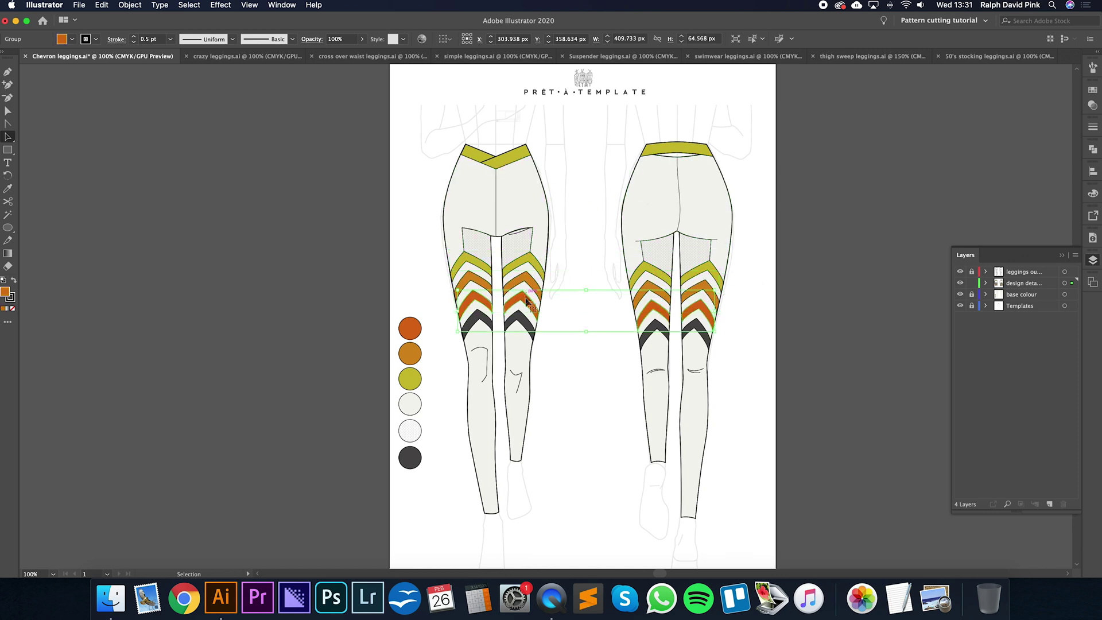
{"action": "left_click", "coordinate": [520, 344]}
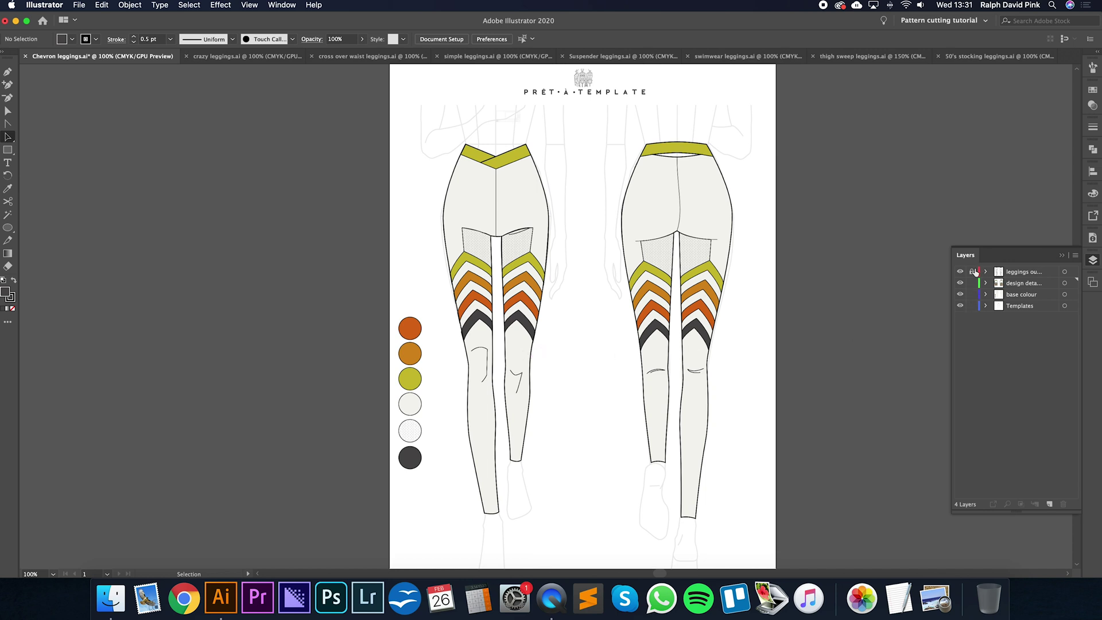
Step: Fill the base colour of both leggings with the dark swatch
{"action": "left_click", "coordinate": [526, 357]}
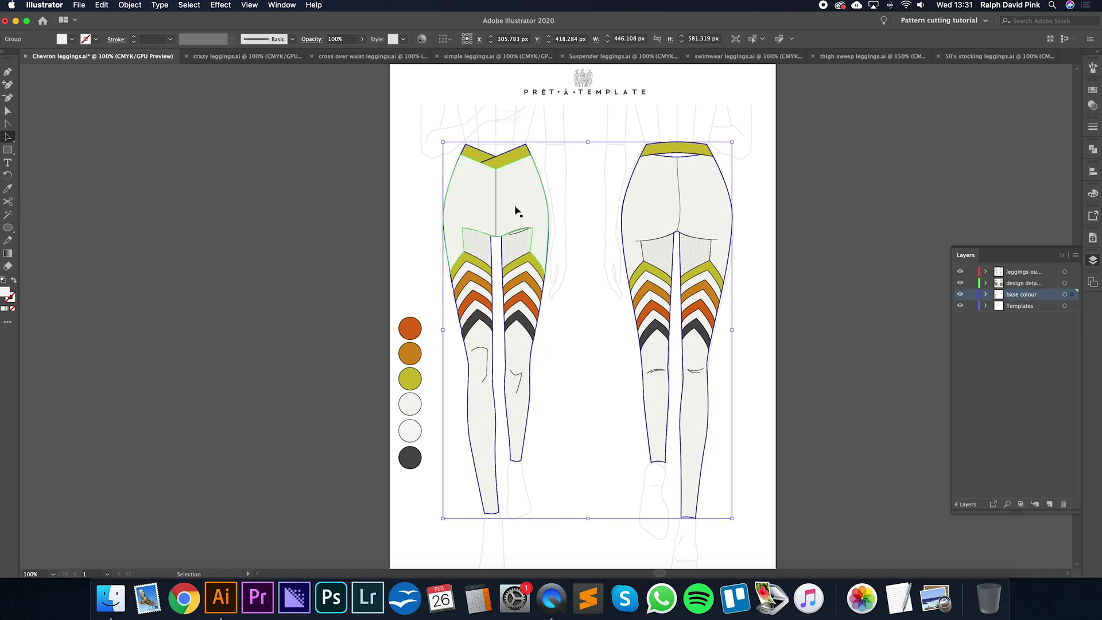
{"action": "left_click", "coordinate": [8, 188]}
{"action": "left_click", "coordinate": [410, 458]}
Step: Colour the lower chevron bands yellow-green
{"action": "left_click", "coordinate": [8, 138]}
{"action": "left_click", "coordinate": [426, 281]}
{"action": "left_click", "coordinate": [531, 326]}
{"action": "left_click", "coordinate": [530, 325]}
{"action": "left_click", "coordinate": [8, 188]}
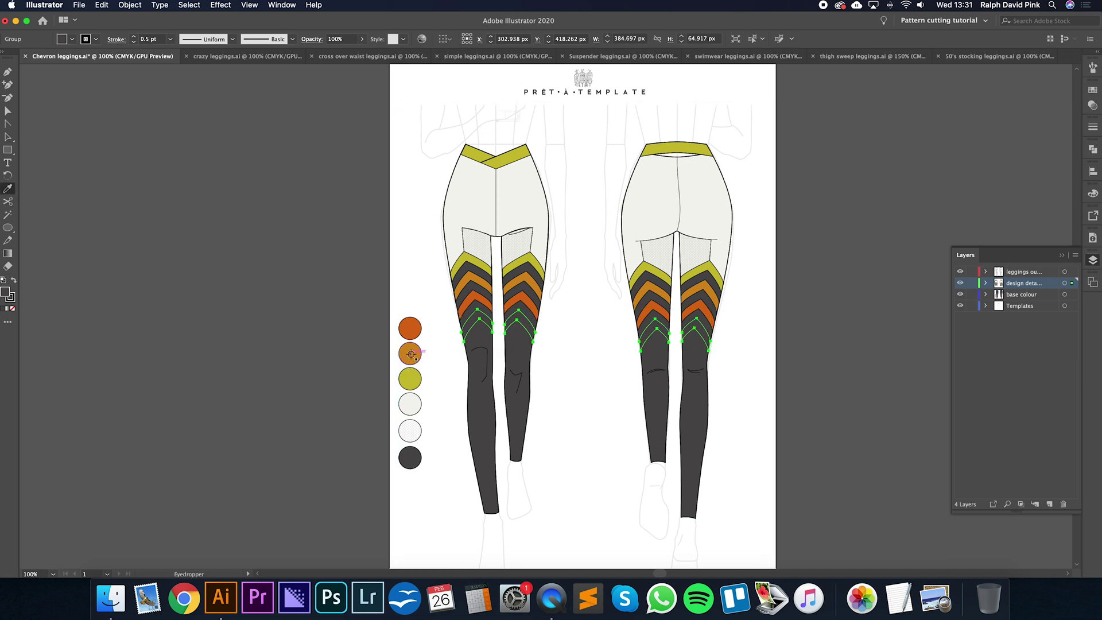
{"action": "left_click", "coordinate": [413, 383]}
Step: Make the upper thigh shapes on both legs dark grey
{"action": "left_click", "coordinate": [8, 138]}
{"action": "left_click", "coordinate": [462, 187]}
{"action": "left_click", "coordinate": [8, 188]}
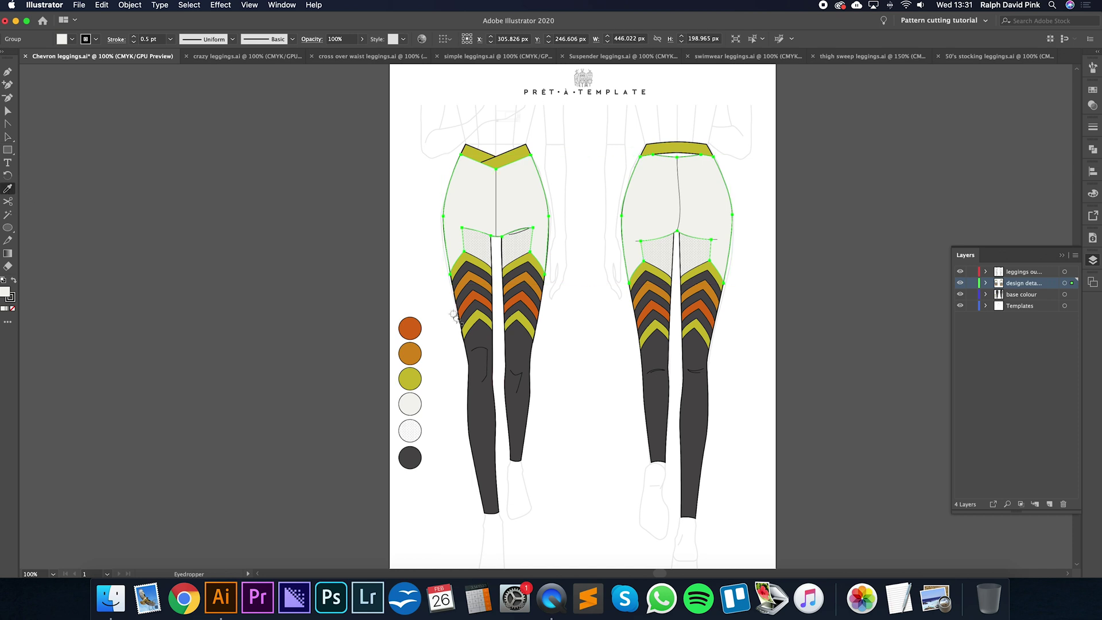
{"action": "left_click", "coordinate": [466, 347]}
Step: Turn both waistbands dark grey to match the legs, then zoom out to the whole artboard
{"action": "left_click", "coordinate": [8, 137]}
{"action": "left_click", "coordinate": [442, 148]}
{"action": "left_click", "coordinate": [467, 152]}
{"action": "left_click", "coordinate": [8, 188]}
{"action": "left_click", "coordinate": [485, 202]}
{"action": "left_click", "coordinate": [9, 138]}
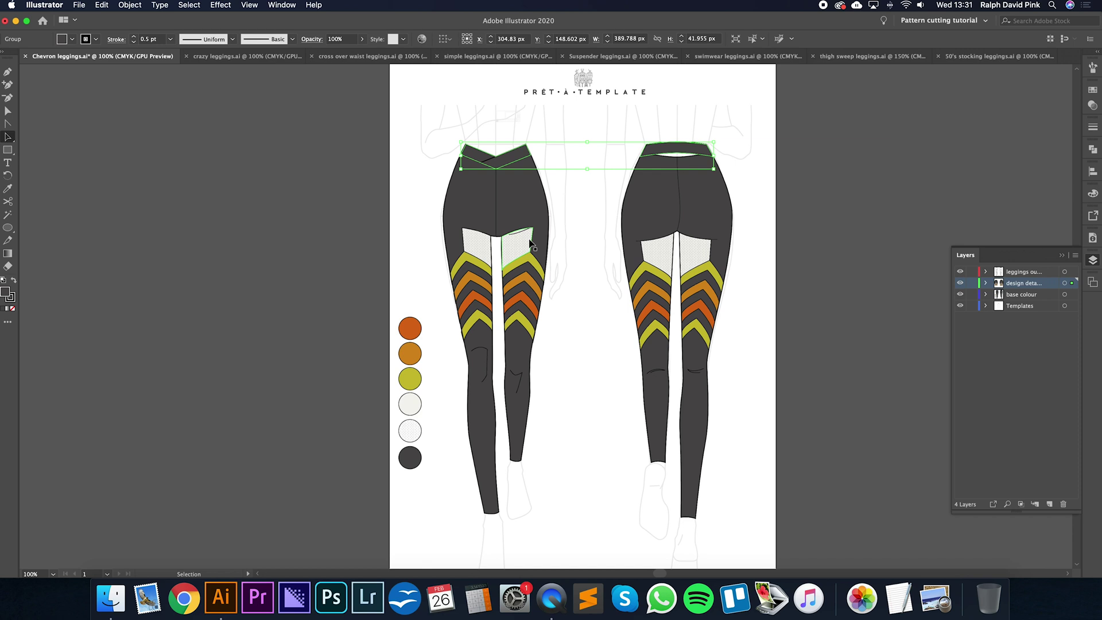
{"action": "left_click", "coordinate": [587, 306]}
{"action": "key", "text": "super+minus"}
{"action": "key", "text": "super+minus"}
{"action": "key", "text": "super+minus"}
{"action": "key", "text": "super+minus"}
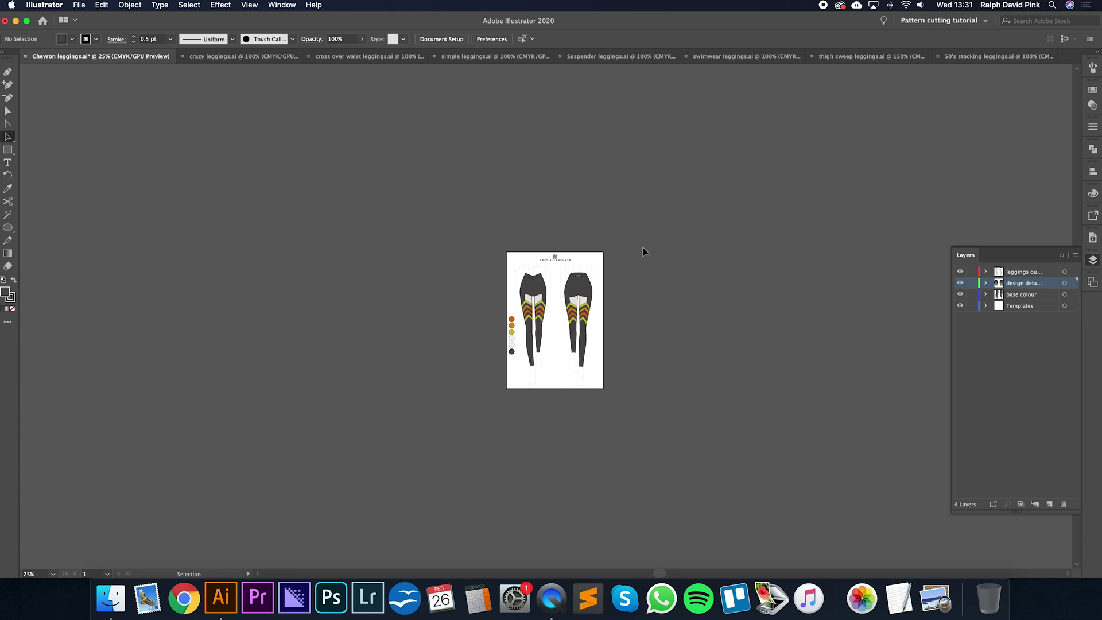
Step: Try copying the artboard in Edit Artboards, then undo the copies and zoom back out
{"action": "key", "text": "super+a"}
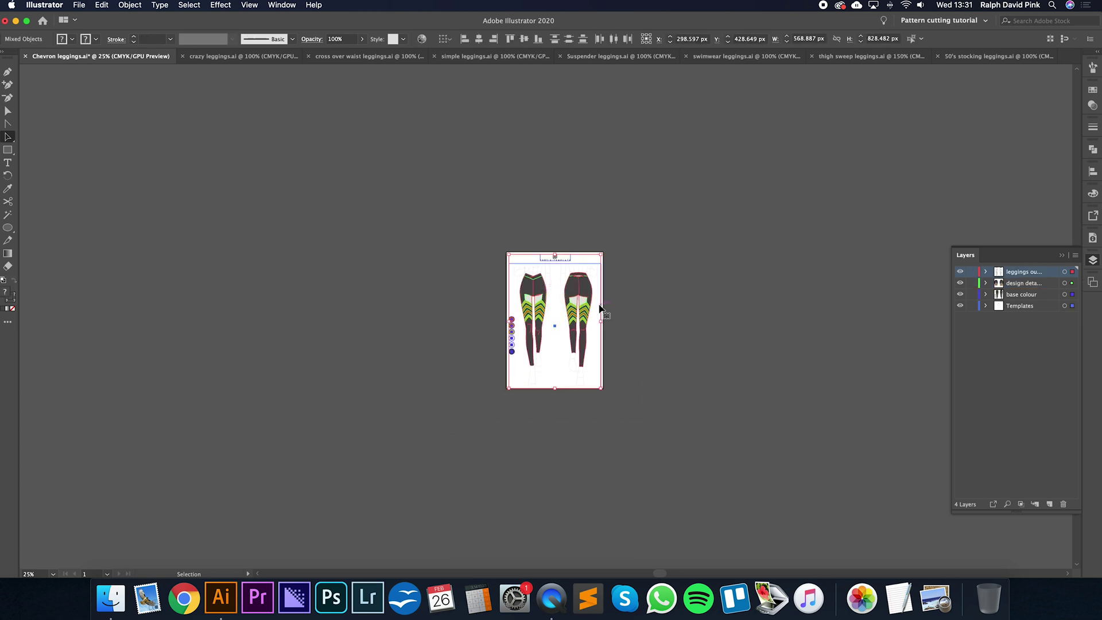
{"action": "key", "text": "alt+super+p"}
{"action": "left_click", "coordinate": [344, 153]}
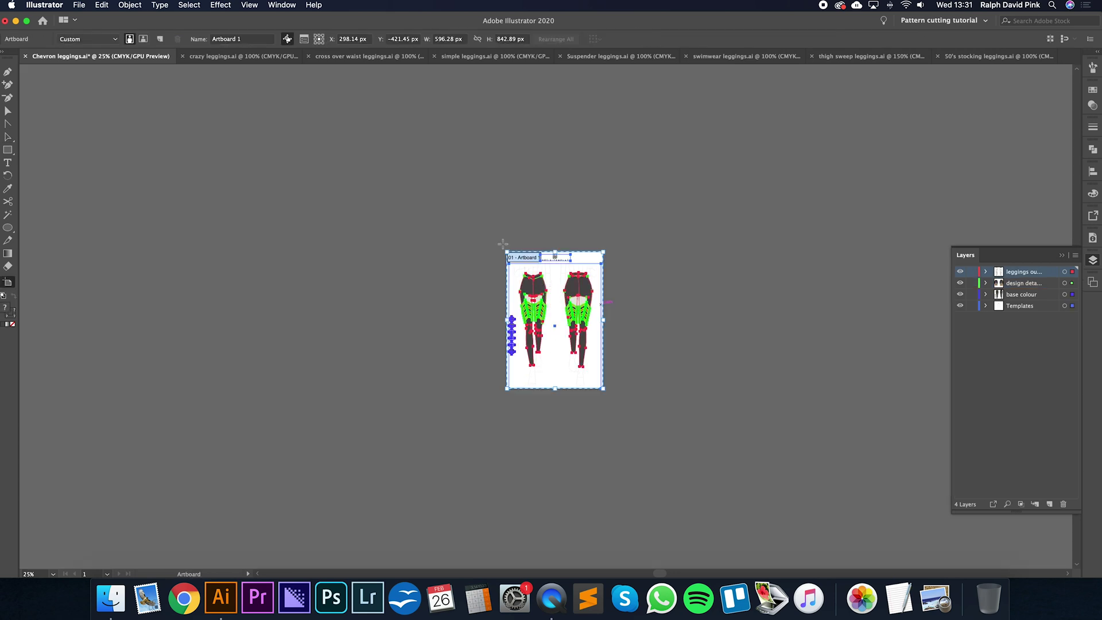
{"action": "left_click_drag", "start_coordinate": [524, 258], "coordinate": [407, 144]}
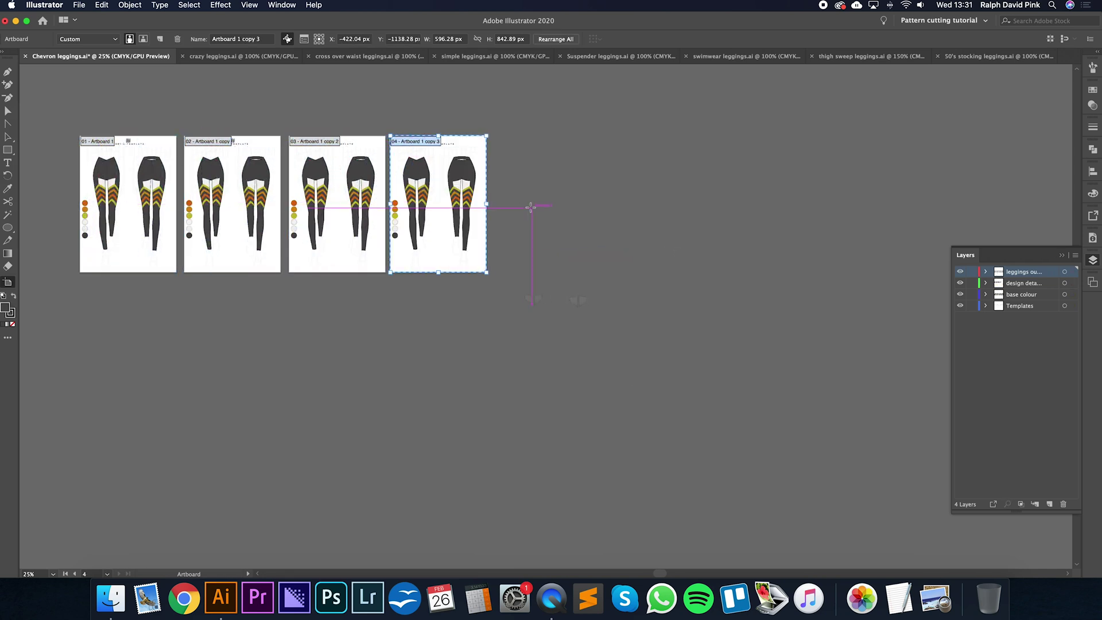
{"action": "key", "text": "a"}
{"action": "key", "text": "ctrl+z"}
{"action": "key", "text": "ctrl+z"}
{"action": "key", "text": "ctrl+z"}
{"action": "key", "text": "ctrl+z"}
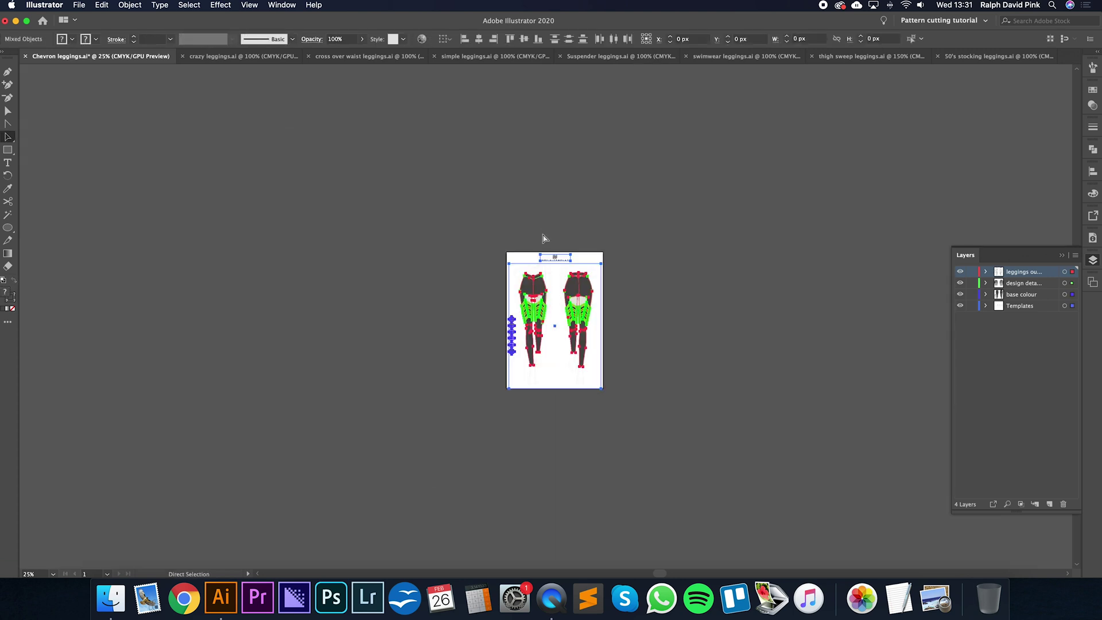
{"action": "key", "text": "super+equal"}
{"action": "key", "text": "super+equal"}
{"action": "key", "text": "super+equal"}
{"action": "left_click", "coordinate": [724, 261]}
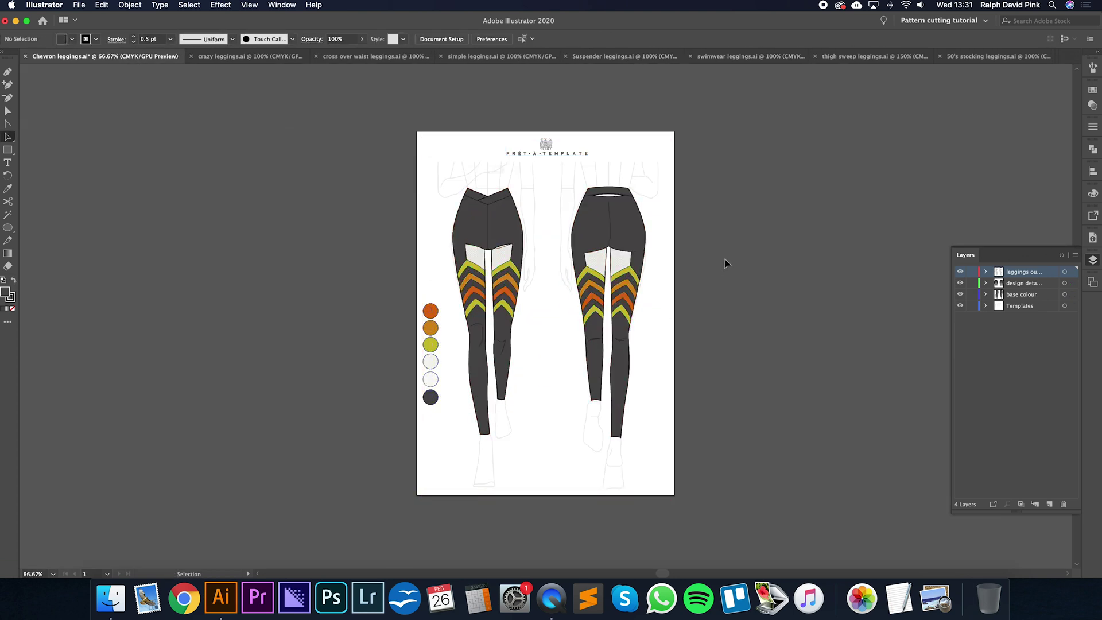
{"action": "key", "text": "super+z"}
{"action": "left_click", "coordinate": [709, 260]}
{"action": "key", "text": "super+minus"}
{"action": "key", "text": "ctrl+minus"}
{"action": "key", "text": "ctrl+minus"}
{"action": "key", "text": "ctrl+minus"}
Step: Alt-drag copies of the artboard with its leggings into a row of five artboards
{"action": "key", "text": "ctrl+alt+p"}
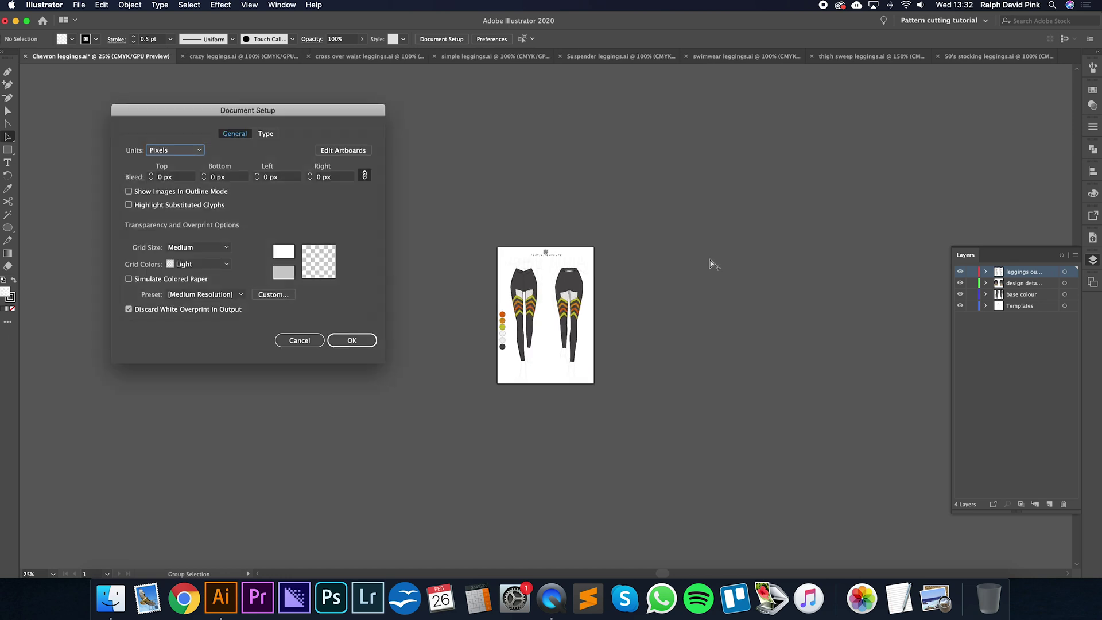
{"action": "left_click", "coordinate": [346, 152]}
{"action": "left_click_drag", "start_coordinate": [547, 280], "coordinate": [485, 170]}
{"action": "key", "text": "Escape"}
{"action": "left_click_drag", "start_coordinate": [319, 276], "coordinate": [426, 352]}
{"action": "key", "text": "super+equal"}
{"action": "key", "text": "super+equal"}
{"action": "left_click_drag", "start_coordinate": [338, 236], "coordinate": [461, 322]}
{"action": "left_click_drag", "start_coordinate": [188, 287], "coordinate": [305, 291]}
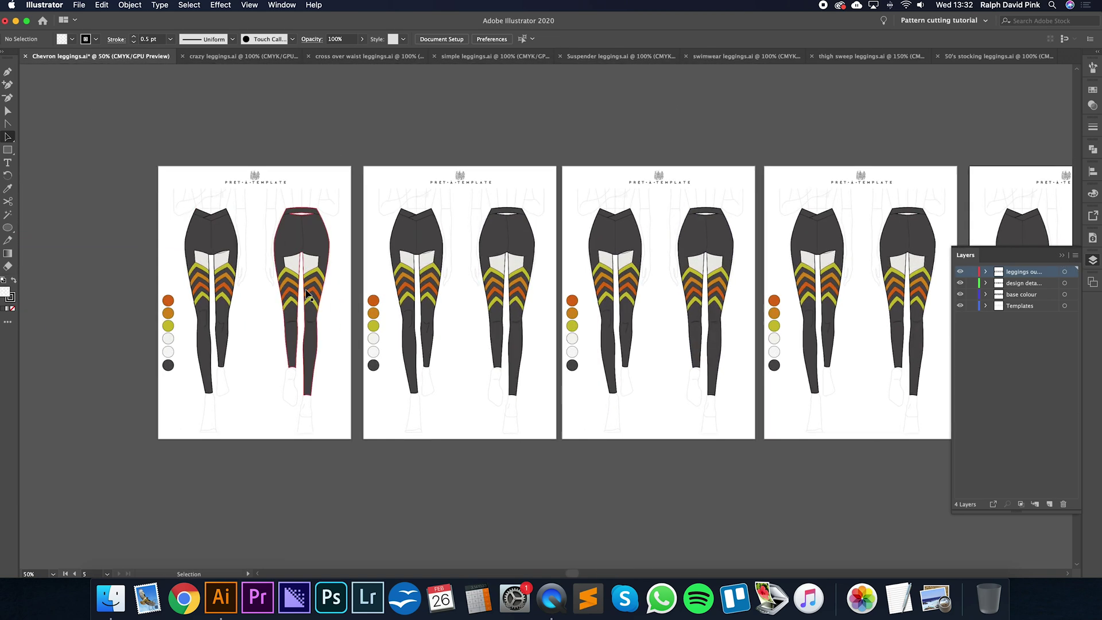
Step: Fill the first leggings' hip panels with the off-white swatch
{"action": "left_click", "coordinate": [225, 268]}
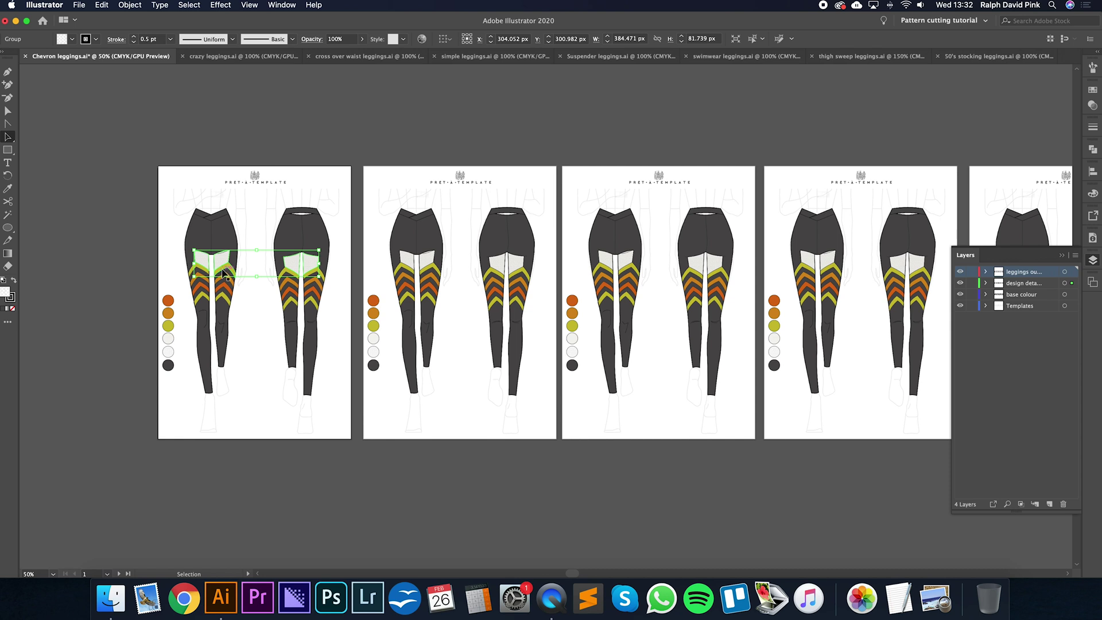
{"action": "left_click", "coordinate": [201, 268]}
{"action": "left_click", "coordinate": [208, 226]}
{"action": "left_click", "coordinate": [8, 188]}
{"action": "left_click", "coordinate": [168, 338]}
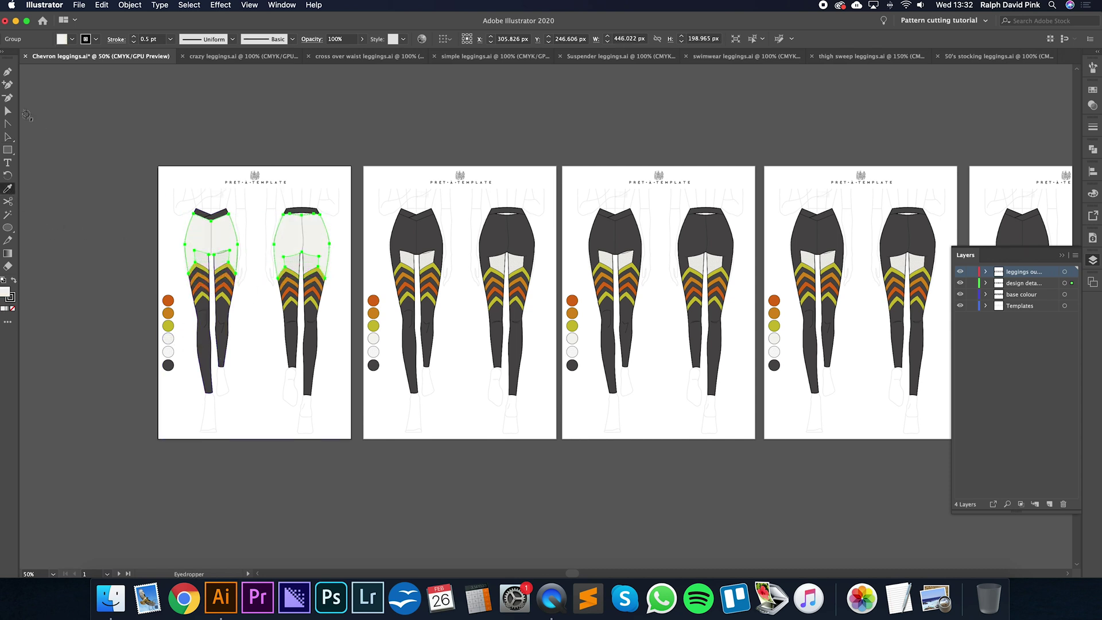
Step: Make the lower legs off-white and check the upper thigh panel group
{"action": "left_click", "coordinate": [8, 136]}
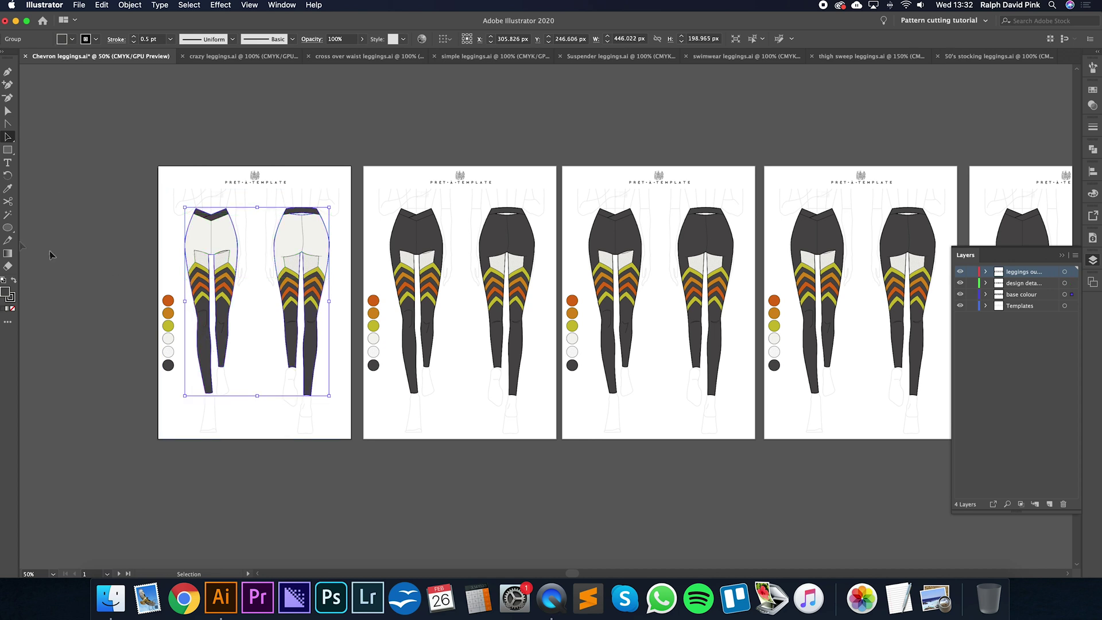
{"action": "left_click", "coordinate": [8, 188]}
{"action": "left_click", "coordinate": [168, 339]}
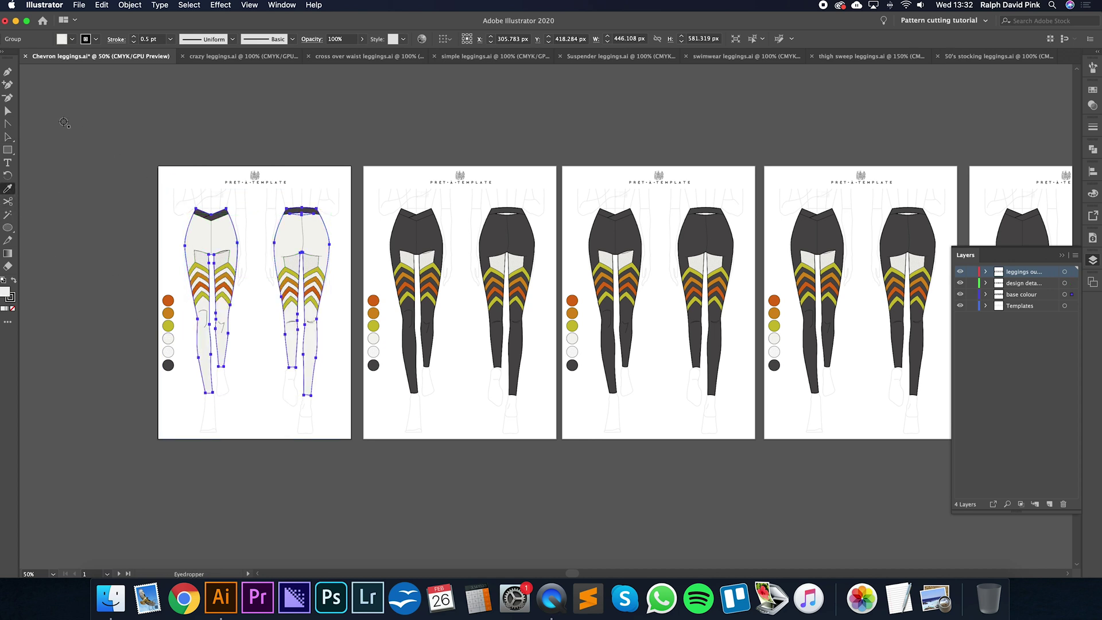
{"action": "left_click", "coordinate": [8, 136]}
{"action": "left_click", "coordinate": [222, 218]}
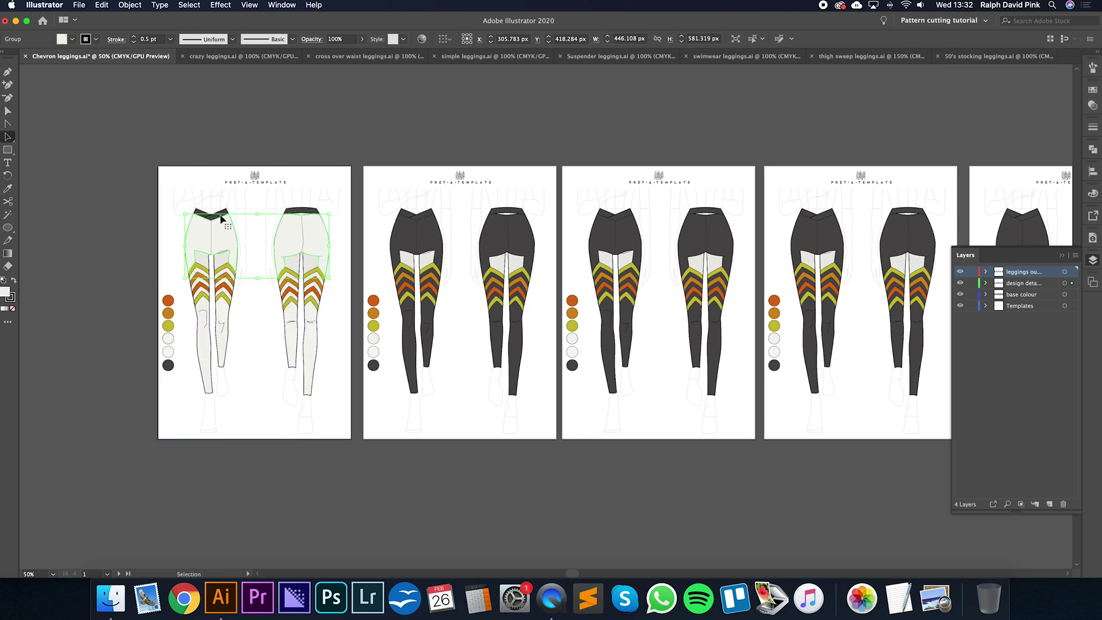
{"action": "left_click", "coordinate": [222, 217]}
{"action": "left_click", "coordinate": [201, 217]}
{"action": "left_click", "coordinate": [251, 136]}
Step: Colour the first leggings' waistband off-white from the leg body
{"action": "key", "text": "super+plus"}
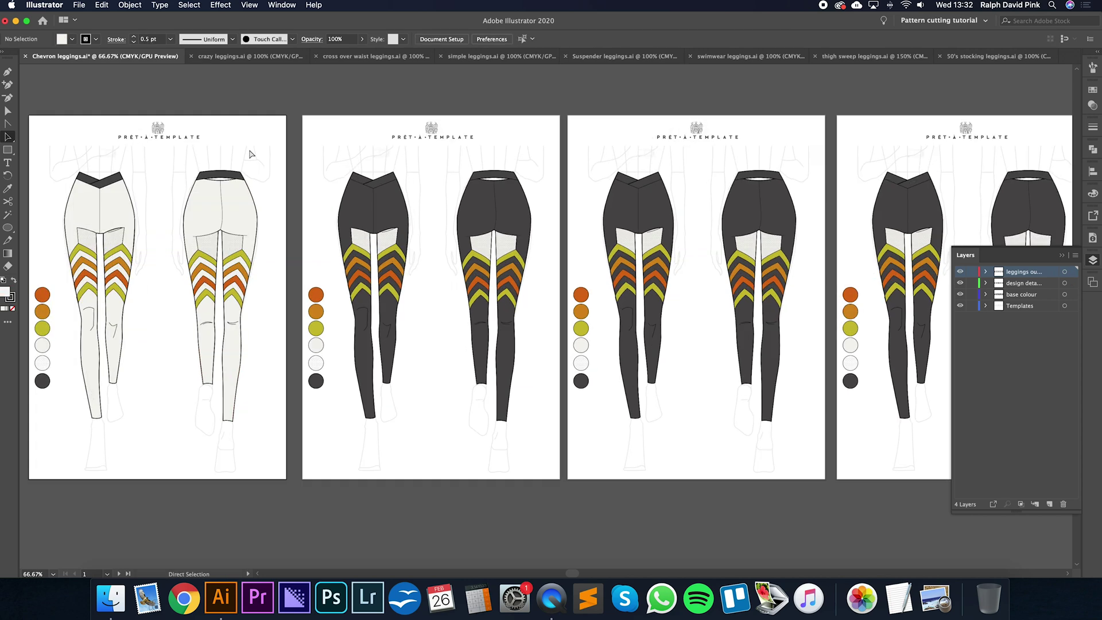
{"action": "left_click_drag", "start_coordinate": [144, 191], "coordinate": [294, 261]}
{"action": "left_click", "coordinate": [253, 251]}
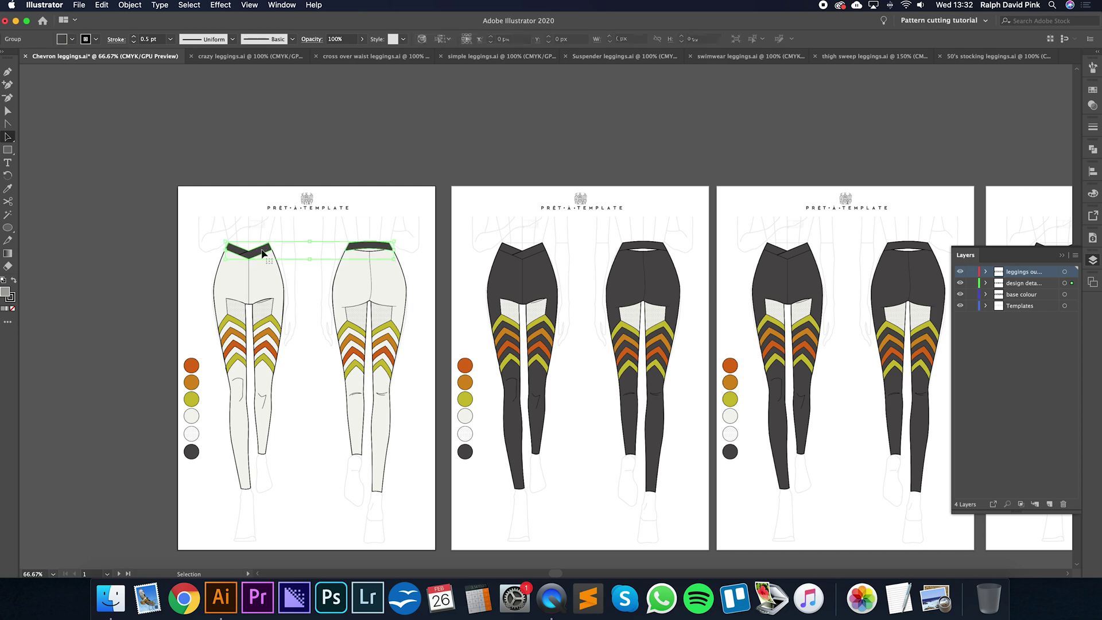
{"action": "left_click", "coordinate": [8, 189]}
{"action": "left_click", "coordinate": [263, 280]}
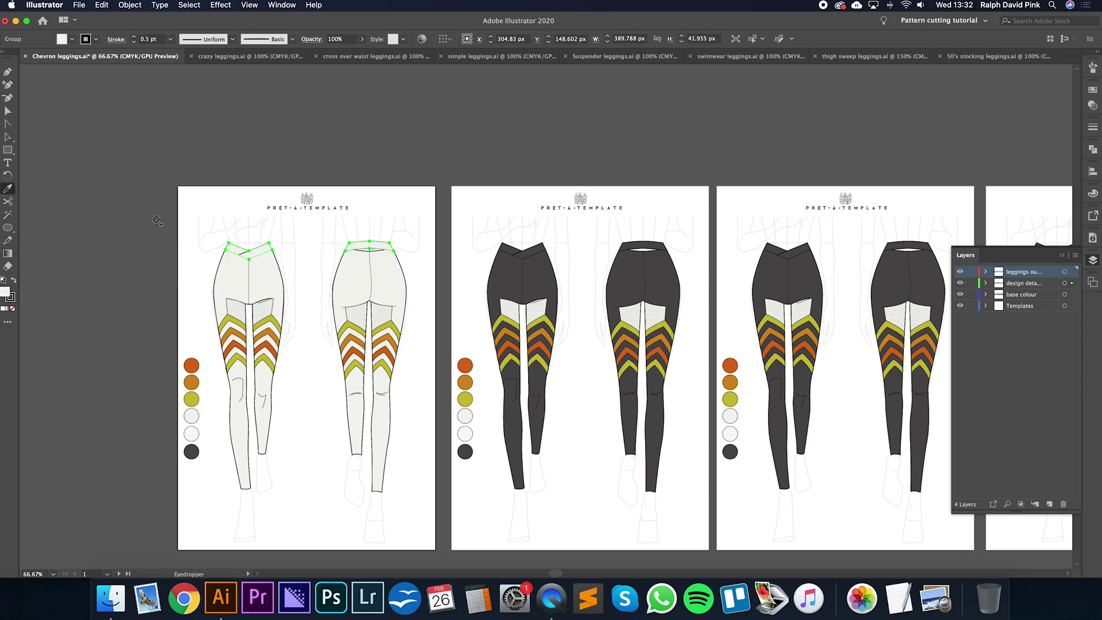
{"action": "left_click", "coordinate": [8, 138]}
{"action": "left_click", "coordinate": [233, 116]}
{"action": "scroll", "coordinate": [487, 309], "scroll_direction": "right", "scroll_amount": 2}
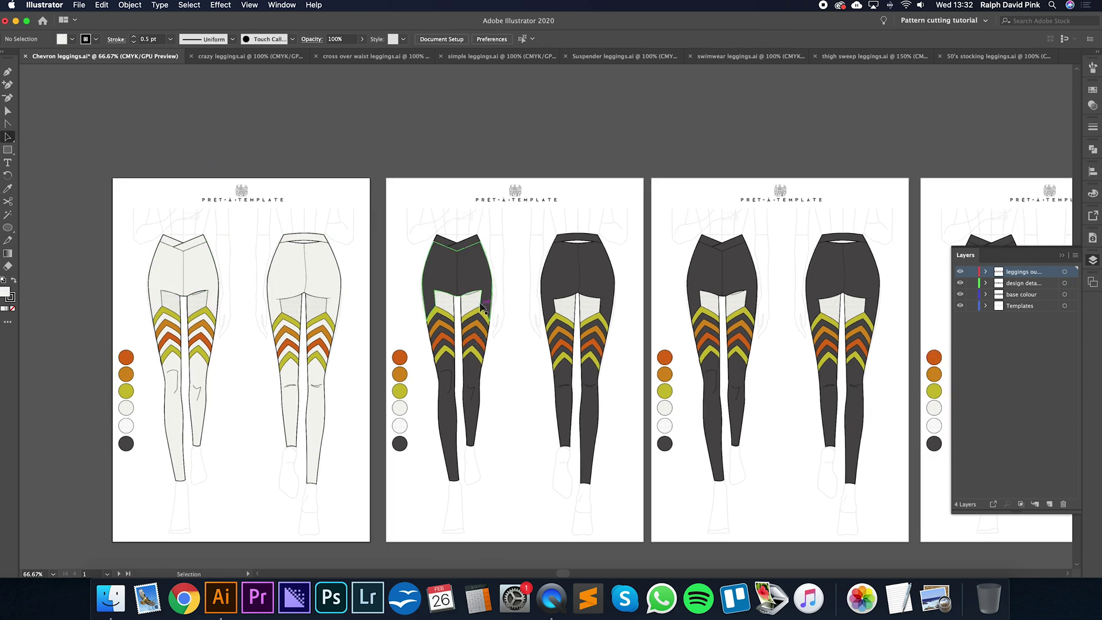
Step: Fill the four chevron bands on the second leggings off-white
{"action": "left_click", "coordinate": [478, 315]}
{"action": "left_click", "coordinate": [478, 326], "text": "shift"}
{"action": "left_click", "coordinate": [475, 339], "text": "shift"}
{"action": "left_click", "coordinate": [470, 353], "text": "shift"}
{"action": "left_click", "coordinate": [8, 189]}
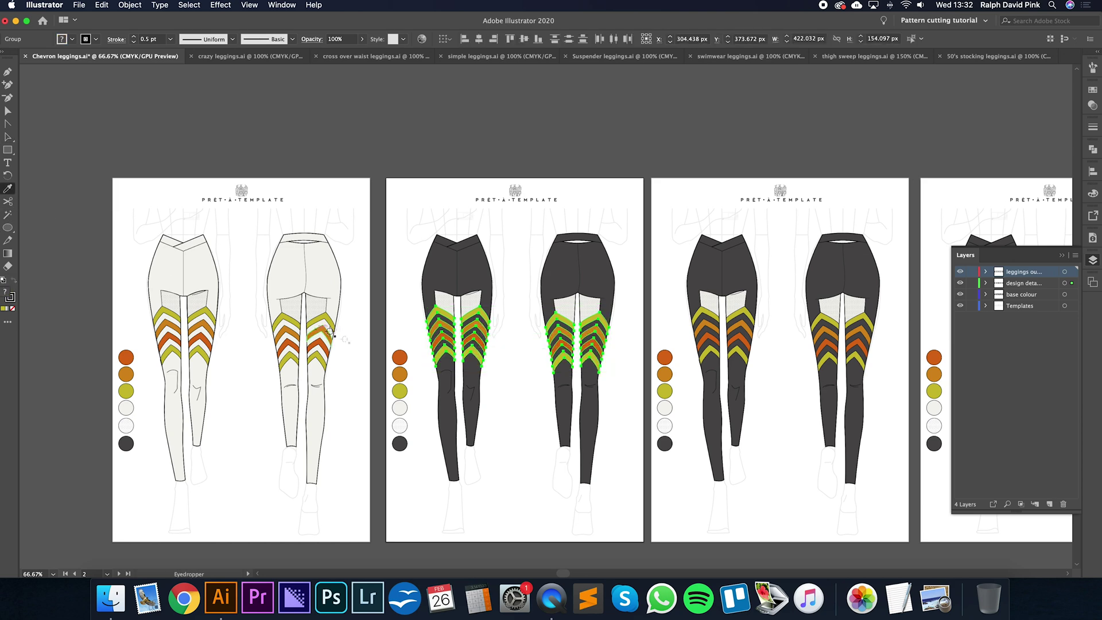
{"action": "left_click", "coordinate": [404, 409]}
{"action": "key", "text": "v"}
{"action": "left_click", "coordinate": [376, 123]}
{"action": "scroll", "coordinate": [549, 283], "scroll_direction": "right", "scroll_amount": 3}
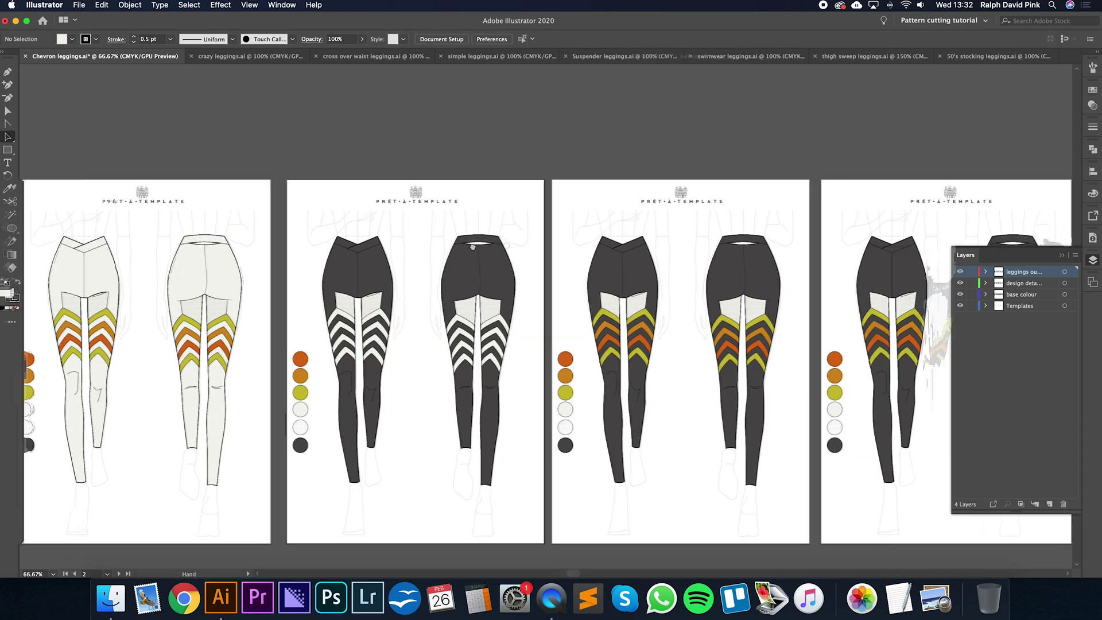
Step: Fill the third leggings' upper panels with the yellow swatch
{"action": "left_click", "coordinate": [550, 282]}
{"action": "key", "text": "i"}
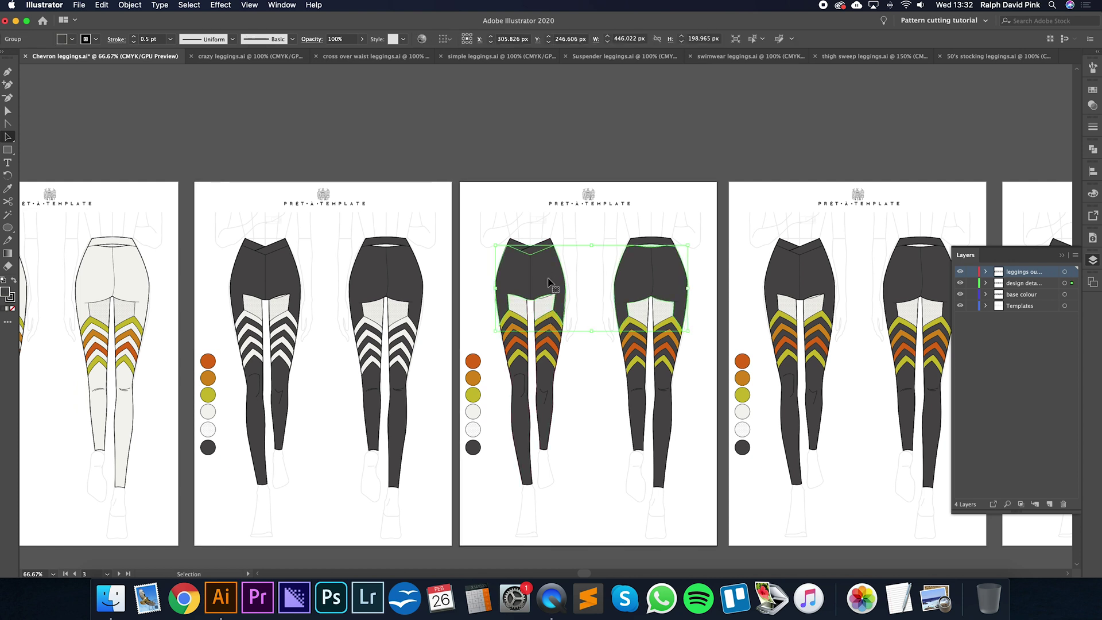
{"action": "left_click", "coordinate": [474, 395]}
{"action": "key", "text": "v"}
Step: Turn the third colourway's waistbands white
{"action": "left_click", "coordinate": [545, 246]}
{"action": "key", "text": "i"}
{"action": "left_click", "coordinate": [410, 321]}
{"action": "left_click", "coordinate": [411, 327]}
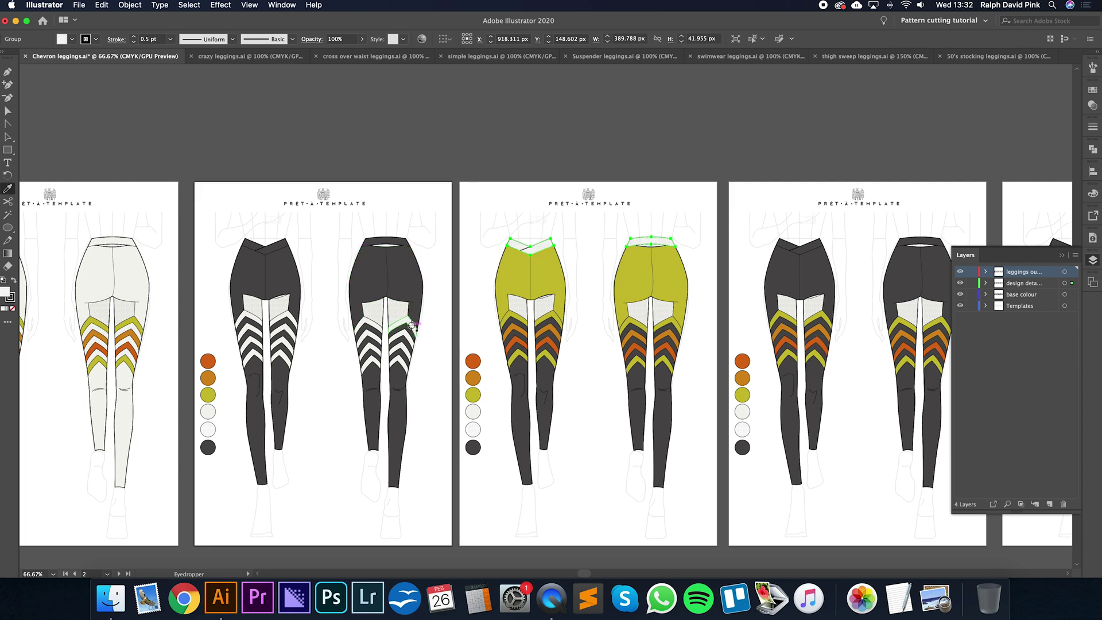
{"action": "key", "text": "v"}
{"action": "left_click", "coordinate": [594, 387]}
{"action": "left_click_drag", "start_coordinate": [580, 394], "coordinate": [564, 392]}
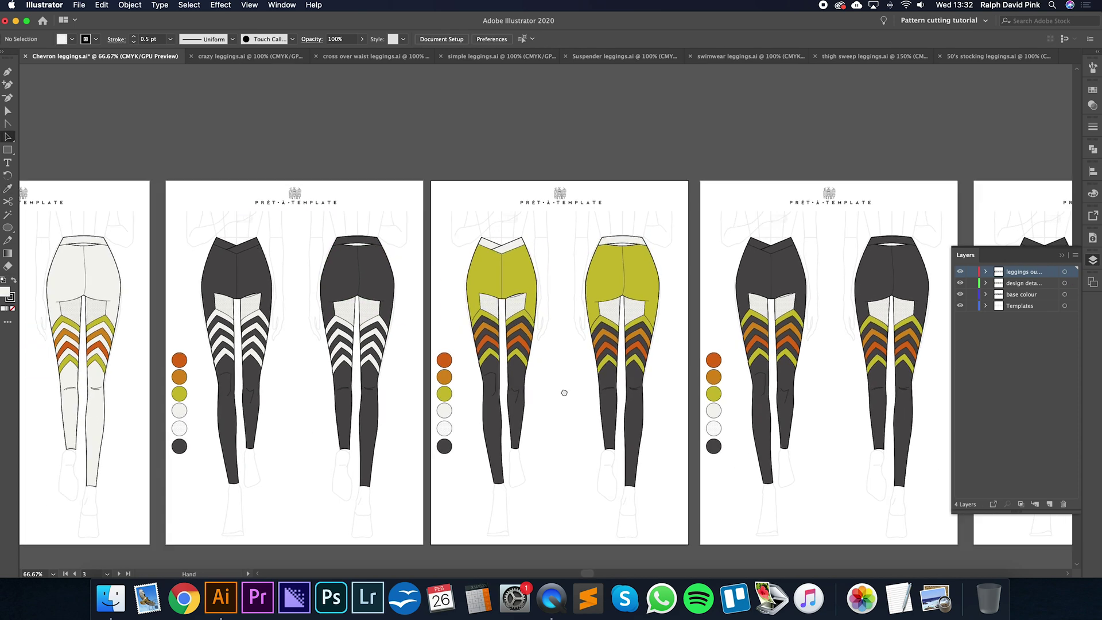
Step: Fill both leggings bodies on the third artboard with the white swatch
{"action": "left_click", "coordinate": [519, 375]}
{"action": "key", "text": "i"}
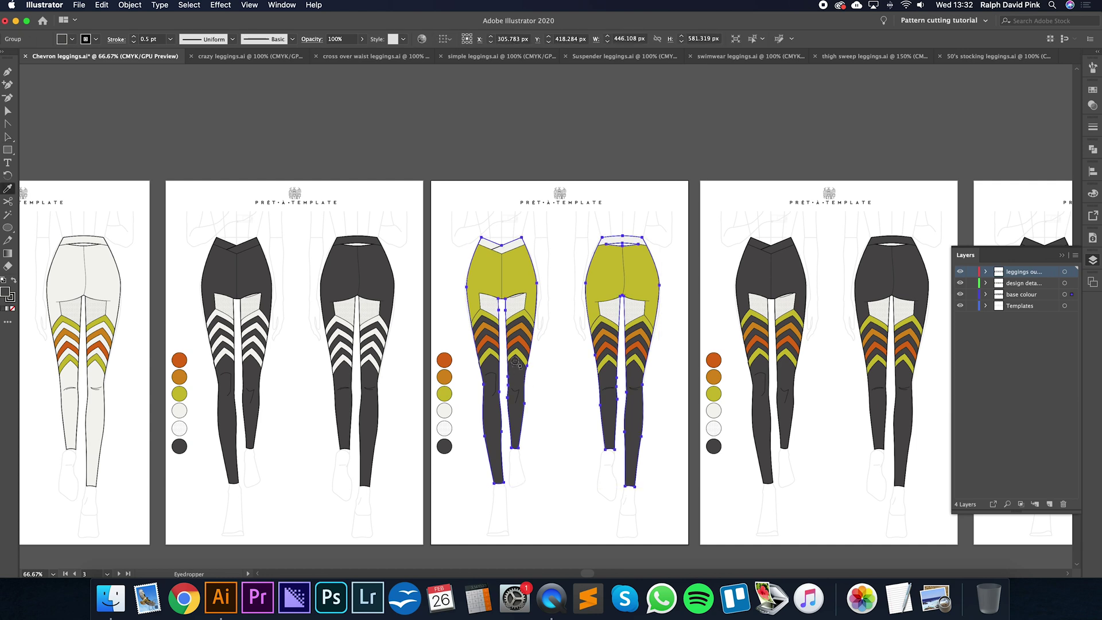
{"action": "left_click", "coordinate": [446, 409]}
{"action": "key", "text": "v"}
{"action": "left_click", "coordinate": [567, 407]}
{"action": "left_click_drag", "start_coordinate": [574, 401], "coordinate": [542, 410]}
Step: Colour the top chevron stripes on both legs dark grey
{"action": "left_click", "coordinate": [485, 328]}
{"action": "key", "text": "i"}
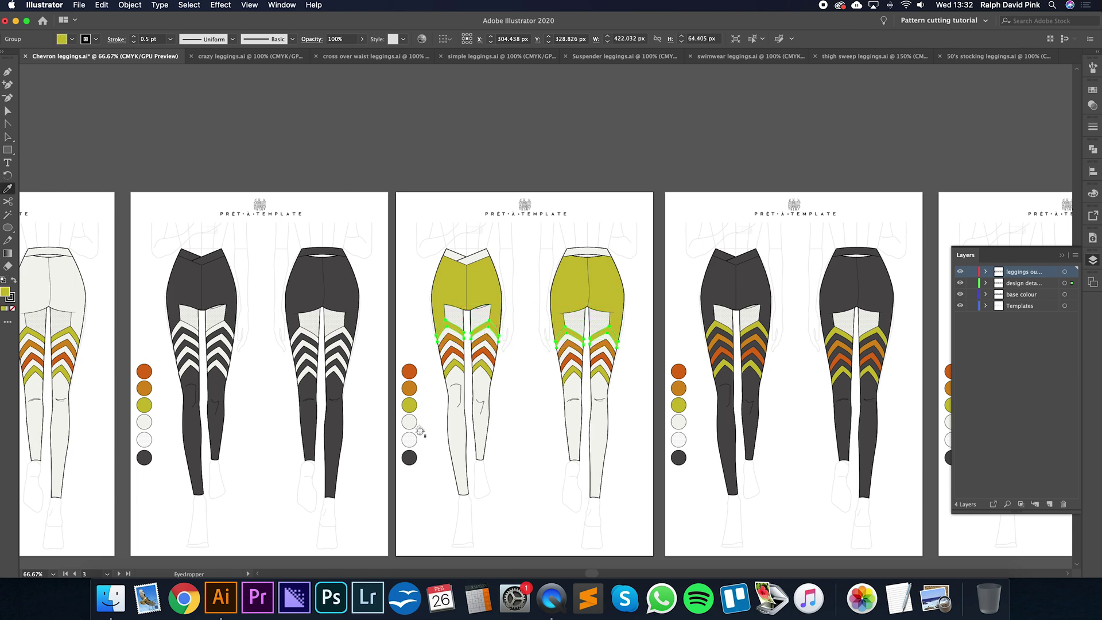
{"action": "left_click", "coordinate": [409, 457]}
{"action": "left_click", "coordinate": [8, 139]}
{"action": "left_click", "coordinate": [599, 179]}
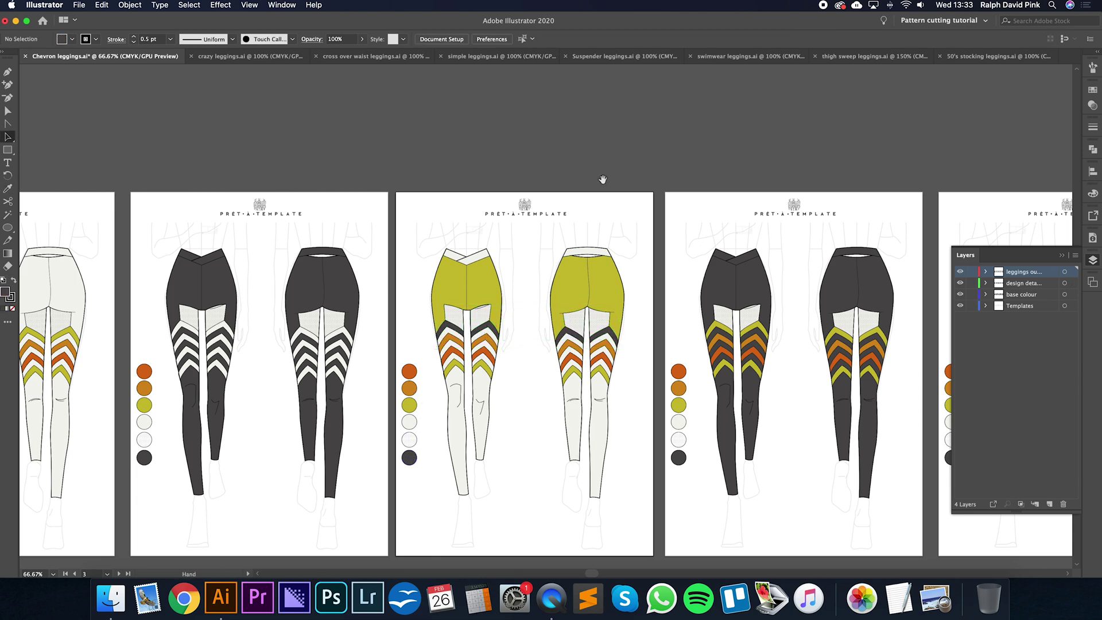
{"action": "left_click_drag", "start_coordinate": [603, 180], "coordinate": [457, 158]}
Step: Undo the recolouring and remove the extra colourway artboards
{"action": "key", "text": "super+minus"}
{"action": "left_click_drag", "start_coordinate": [342, 196], "coordinate": [504, 192]}
{"action": "key", "text": "super+z"}
{"action": "key", "text": "super+z"}
{"action": "key", "text": "super+z"}
{"action": "key", "text": "super+z"}
{"action": "key", "text": "super+z"}
{"action": "key", "text": "super+z"}
{"action": "key", "text": "super+z"}
{"action": "key", "text": "super+z"}
{"action": "key", "text": "super+z"}
{"action": "key", "text": "super+z"}
{"action": "key", "text": "super+z"}
{"action": "key", "text": "super+z"}
{"action": "key", "text": "super+z"}
{"action": "key", "text": "super+z"}
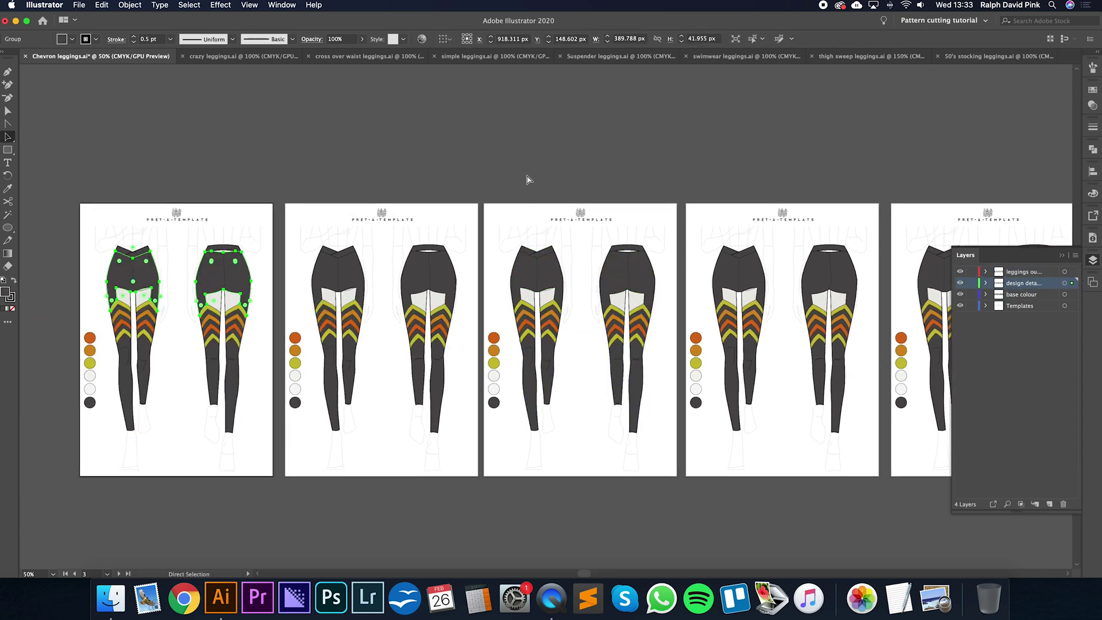
{"action": "key", "text": "ctrl+z"}
{"action": "key", "text": "ctrl+z"}
{"action": "key", "text": "ctrl+z"}
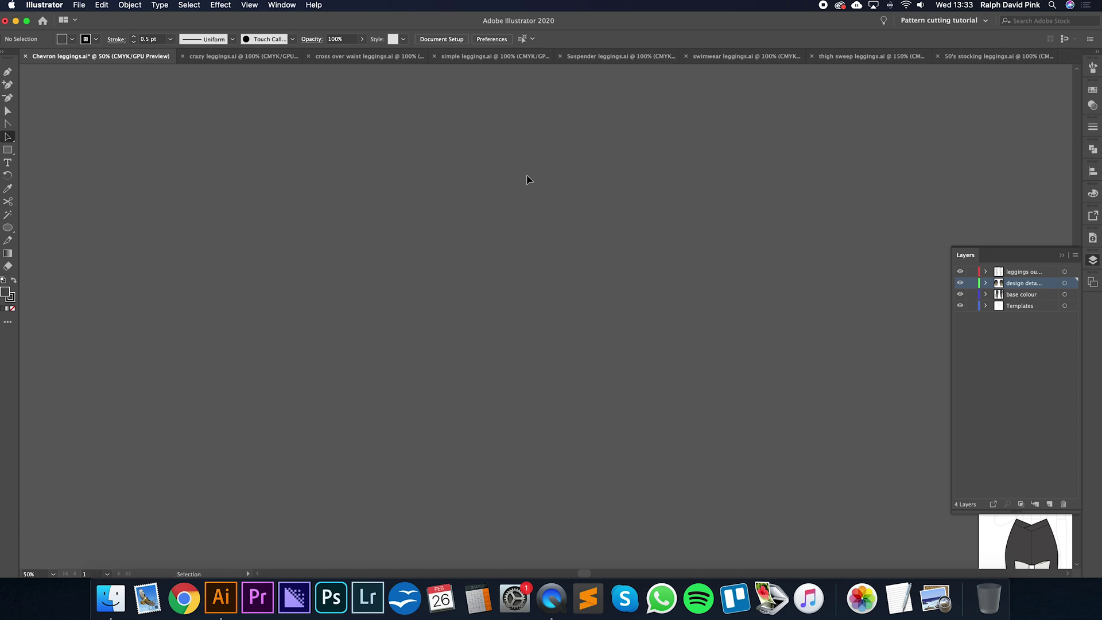
{"action": "key", "text": "super+minus"}
{"action": "key", "text": "super+space"}
{"action": "left_click_drag", "start_coordinate": [678, 272], "coordinate": [311, 160]}
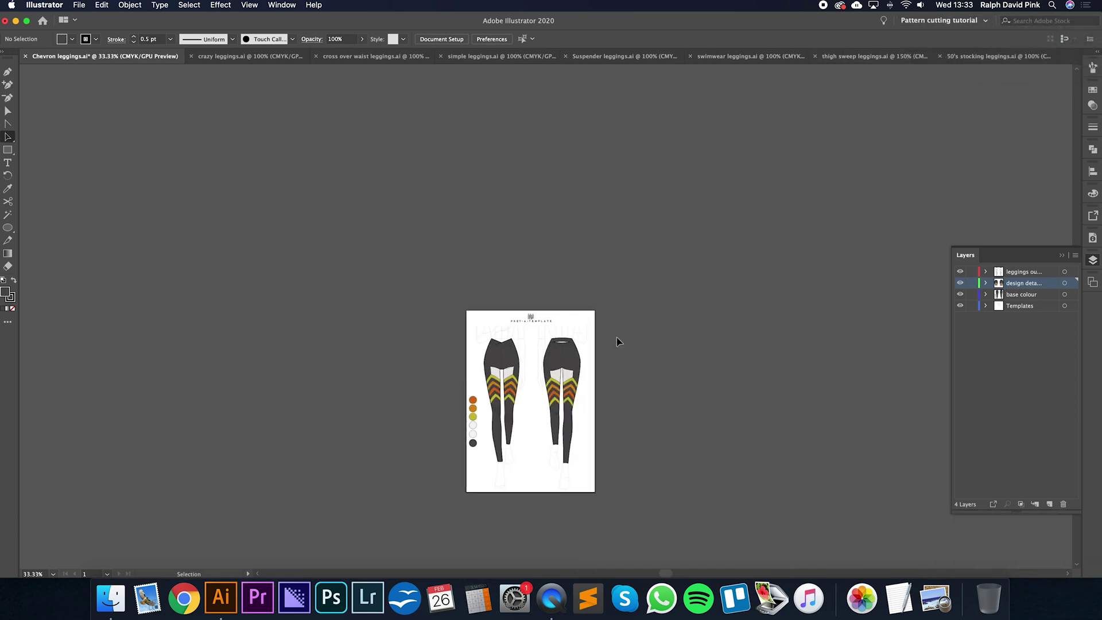
{"action": "key", "text": "ctrl+equal"}
{"action": "key", "text": "ctrl+equal"}
{"action": "scroll", "coordinate": [616, 342], "scroll_direction": "down", "scroll_amount": 5}
{"action": "scroll", "coordinate": [616, 341], "scroll_direction": "left", "scroll_amount": 1}
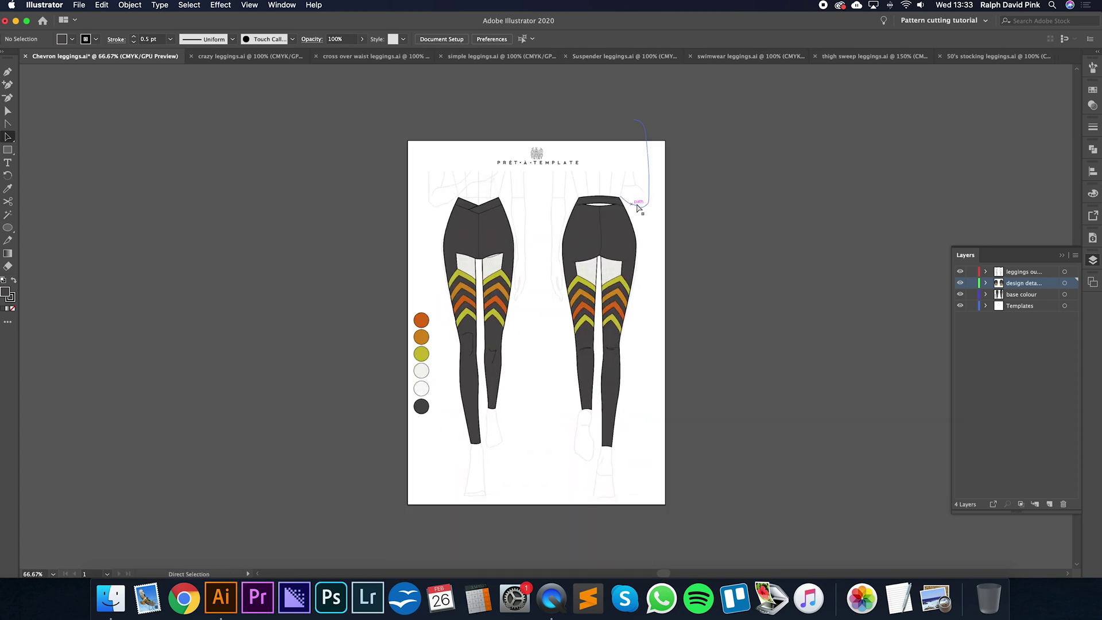
Step: Undo back to the off-white base colourway, then switch to crazy leggings.ai
{"action": "key", "text": "super+z"}
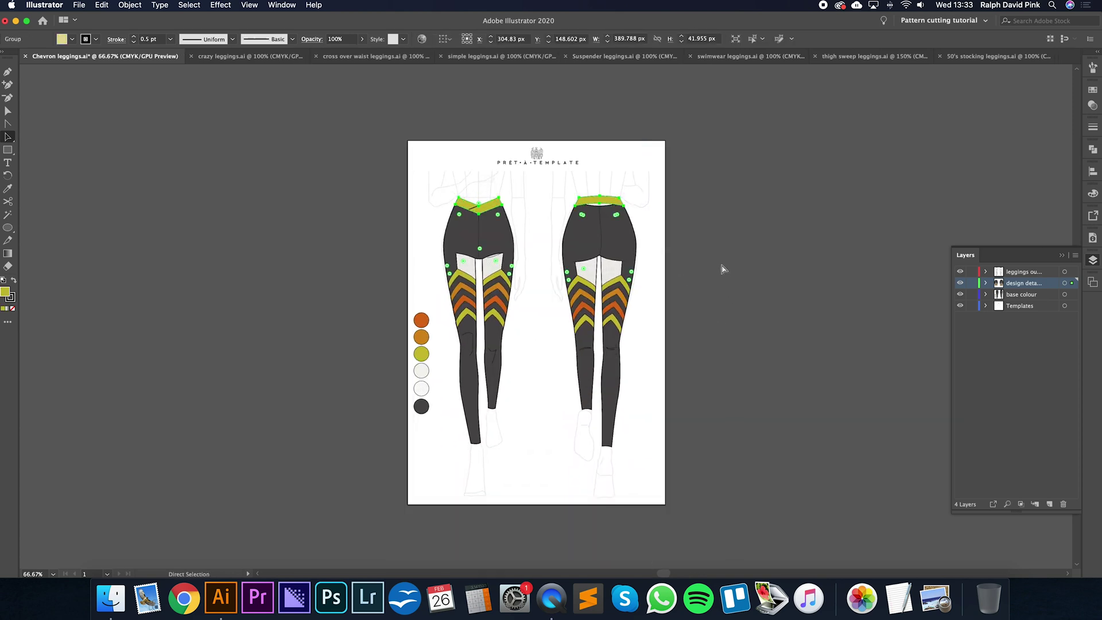
{"action": "key", "text": "ctrl+z"}
{"action": "key", "text": "ctrl+z"}
{"action": "left_click_drag", "start_coordinate": [729, 245], "coordinate": [717, 279]}
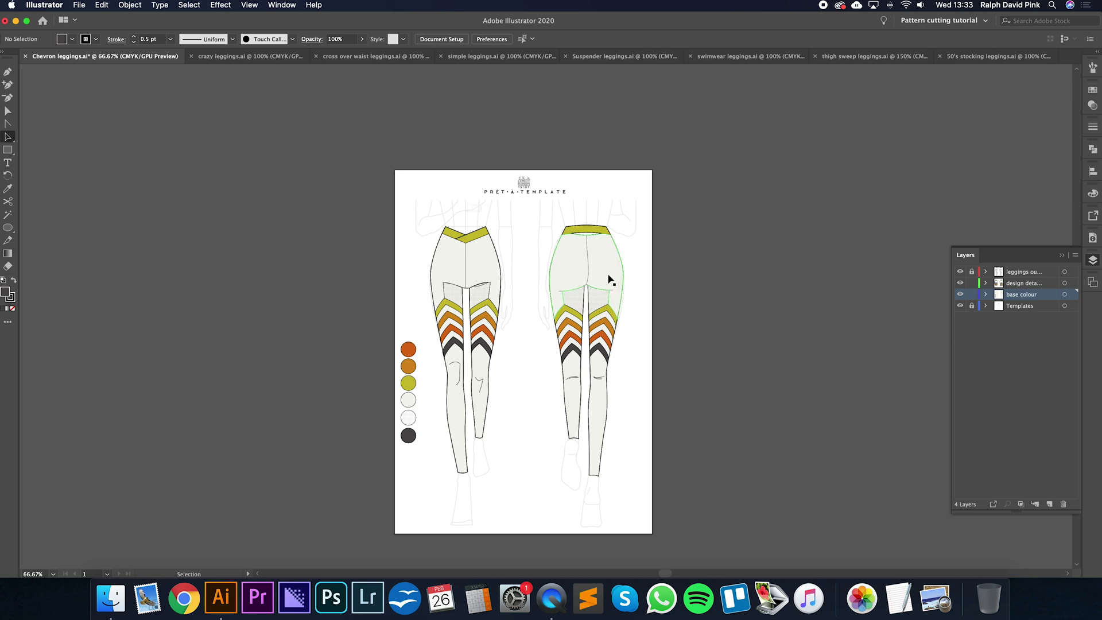
{"action": "left_click", "coordinate": [247, 56]}
Step: Fill the seat panels on both crazy leggings with orange
{"action": "left_click", "coordinate": [605, 204]}
{"action": "key", "text": "i"}
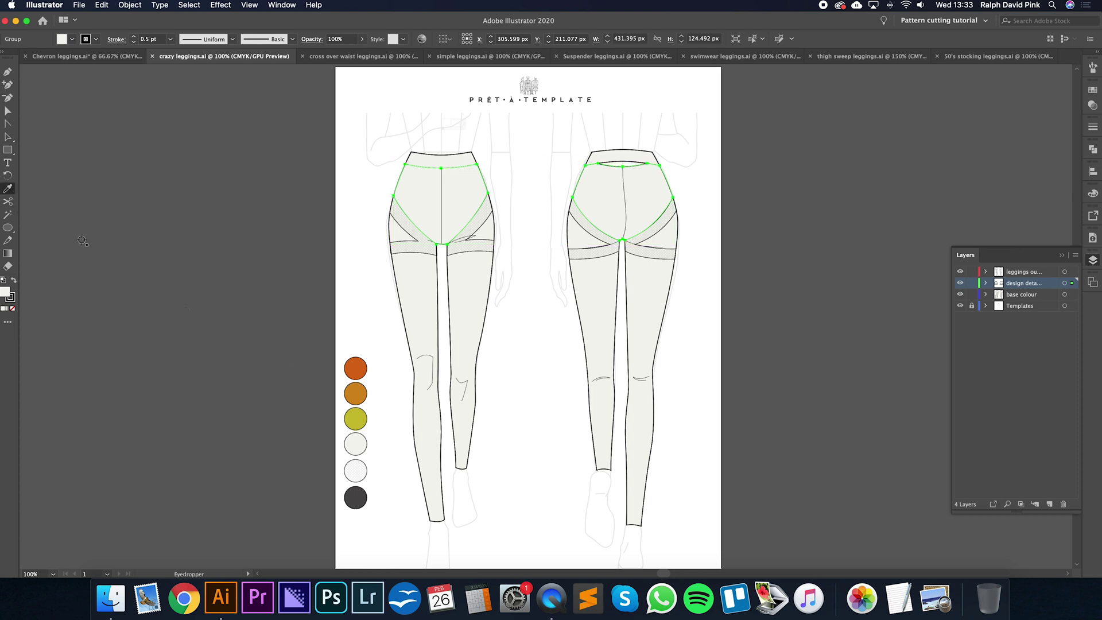
{"action": "left_click", "coordinate": [358, 367]}
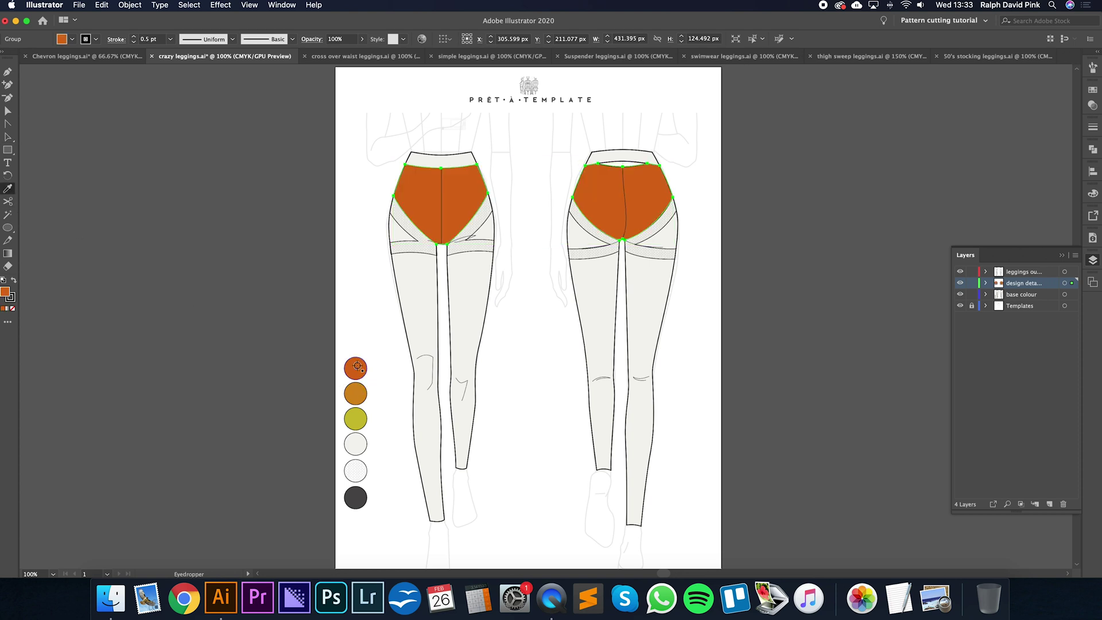
{"action": "left_click", "coordinate": [8, 136]}
Step: Make both leggings bodies orange from the seat panel, then return to Chevron leggings
{"action": "left_click", "coordinate": [444, 282]}
{"action": "left_click", "coordinate": [8, 189]}
{"action": "left_click", "coordinate": [416, 195]}
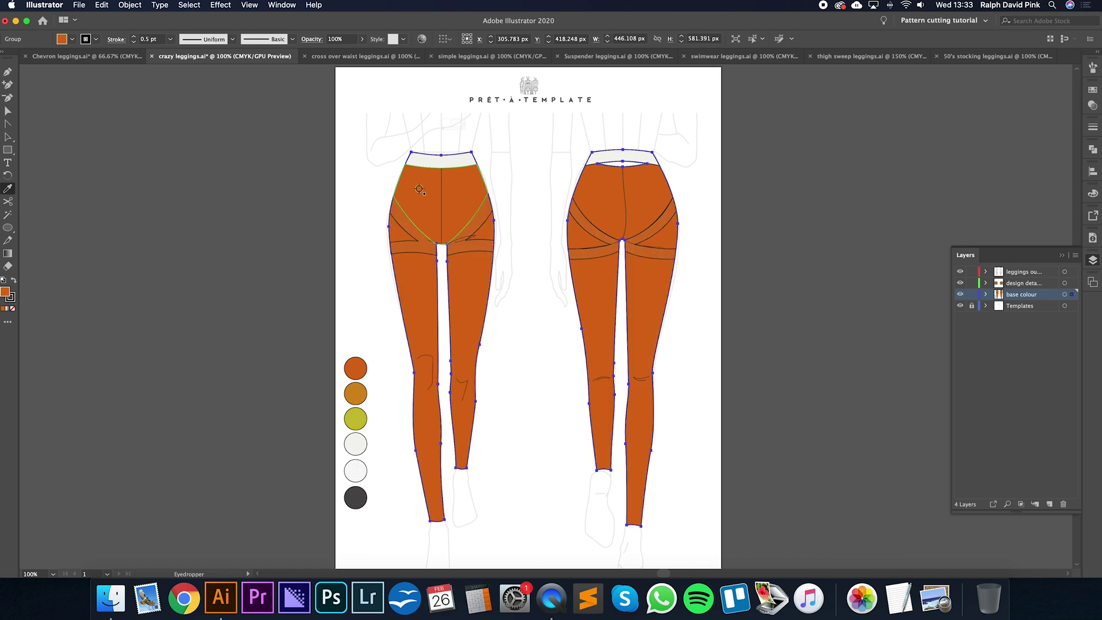
{"action": "left_click", "coordinate": [9, 138]}
{"action": "left_click", "coordinate": [132, 56]}
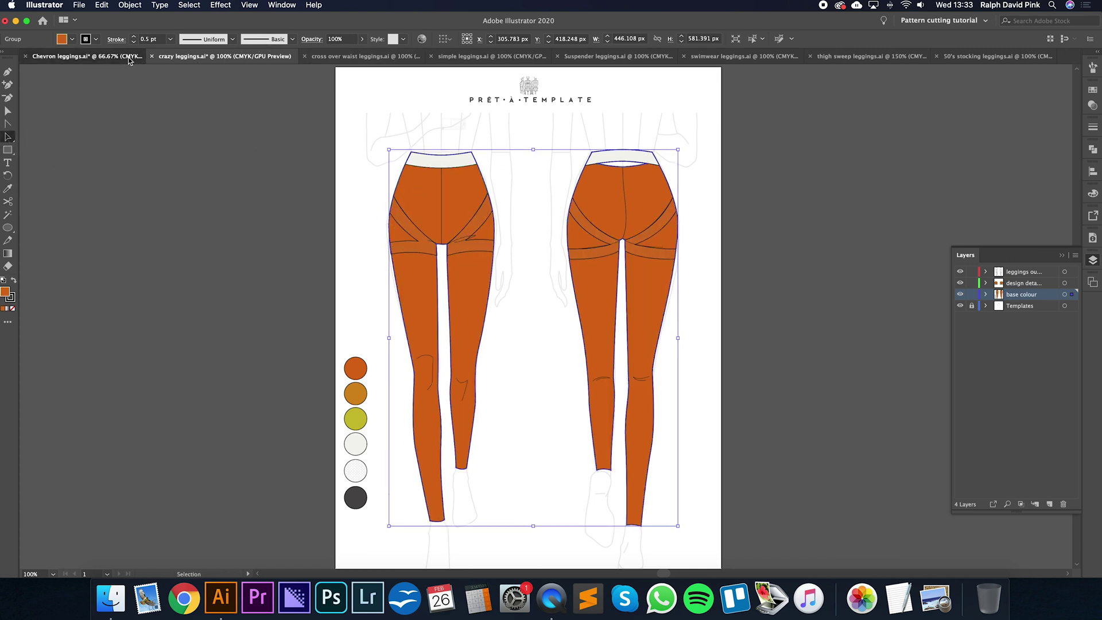
Step: Select the mesh hip panels on both legs and inspect them up close
{"action": "left_click", "coordinate": [480, 295]}
{"action": "key", "text": "super+equal"}
{"action": "key", "text": "super+equal"}
{"action": "key", "text": "super+equal"}
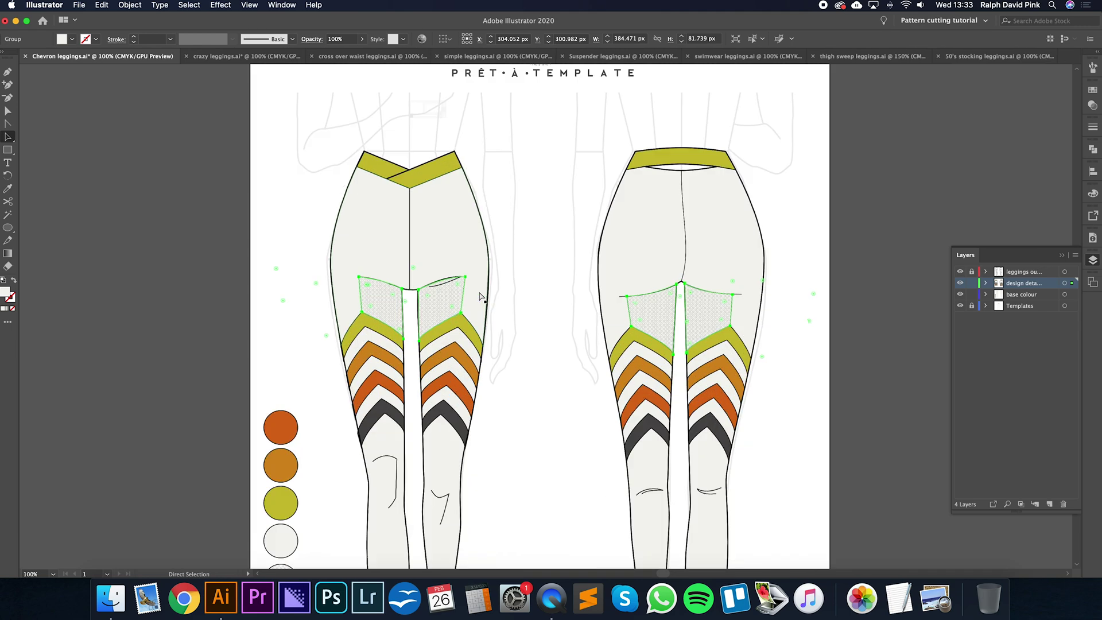
{"action": "key", "text": "super+equal"}
{"action": "key", "text": "super+equal"}
{"action": "left_click_drag", "start_coordinate": [384, 317], "coordinate": [575, 377]}
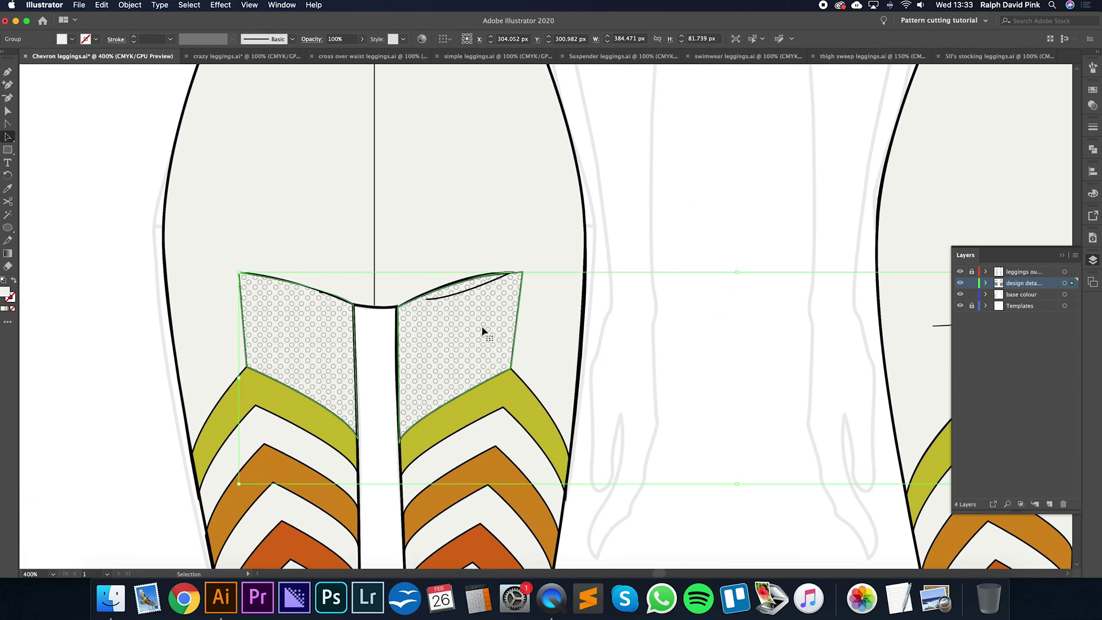
{"action": "left_click", "coordinate": [694, 292]}
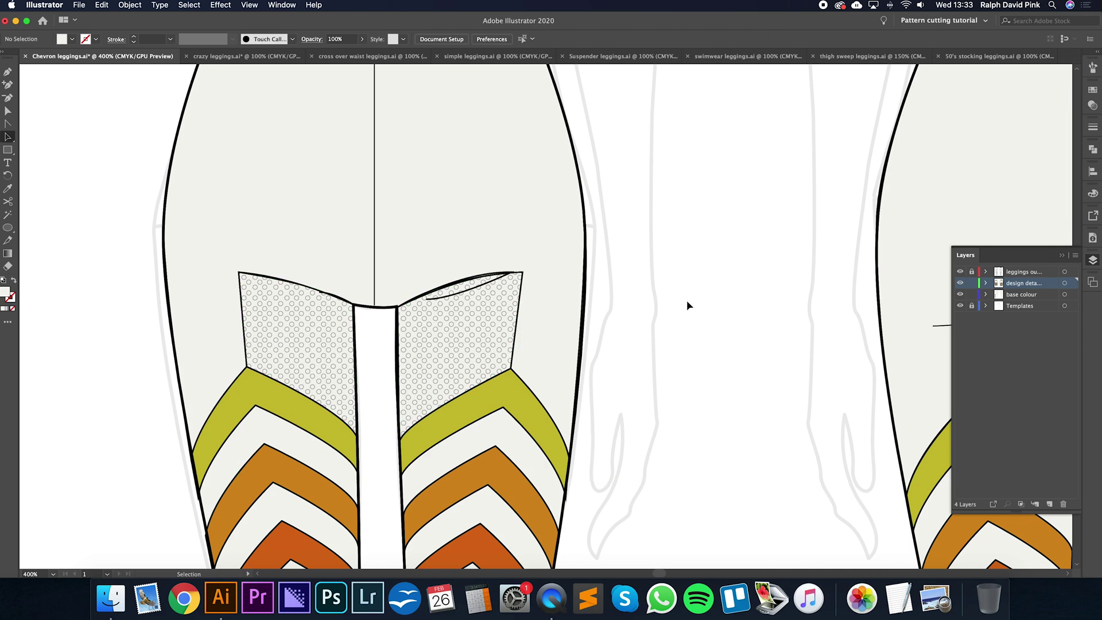
{"action": "key", "text": "super+minus"}
{"action": "key", "text": "super+minus"}
{"action": "scroll", "coordinate": [631, 316], "scroll_direction": "right", "scroll_amount": 2}
{"action": "scroll", "coordinate": [631, 316], "scroll_direction": "up", "scroll_amount": 2}
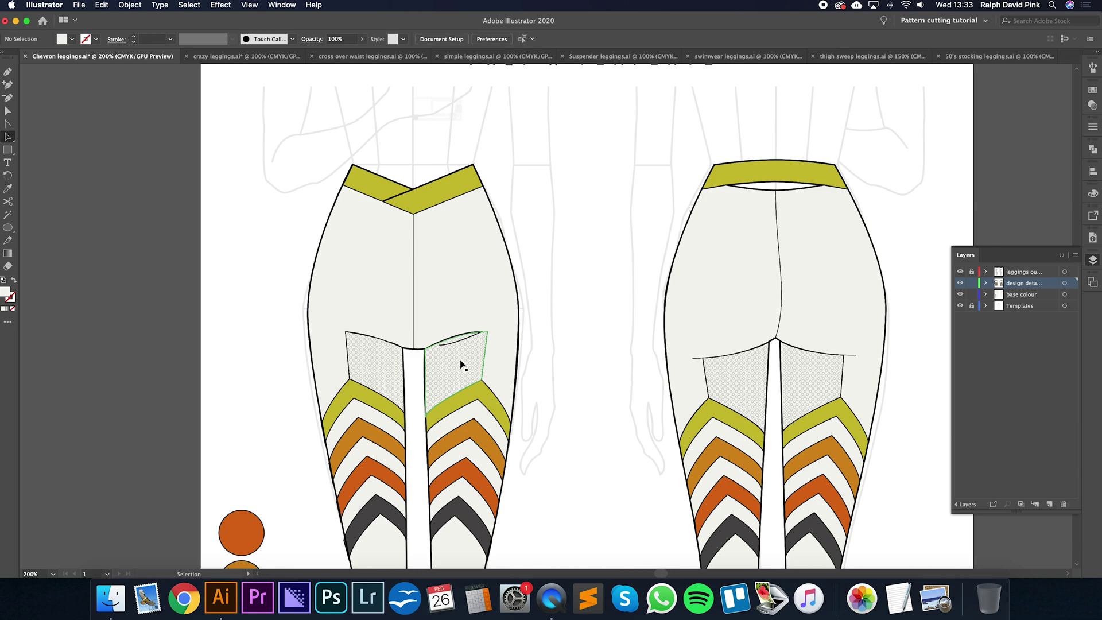
{"action": "scroll", "coordinate": [584, 339], "scroll_direction": "down", "scroll_amount": 3}
{"action": "key", "text": "super+minus"}
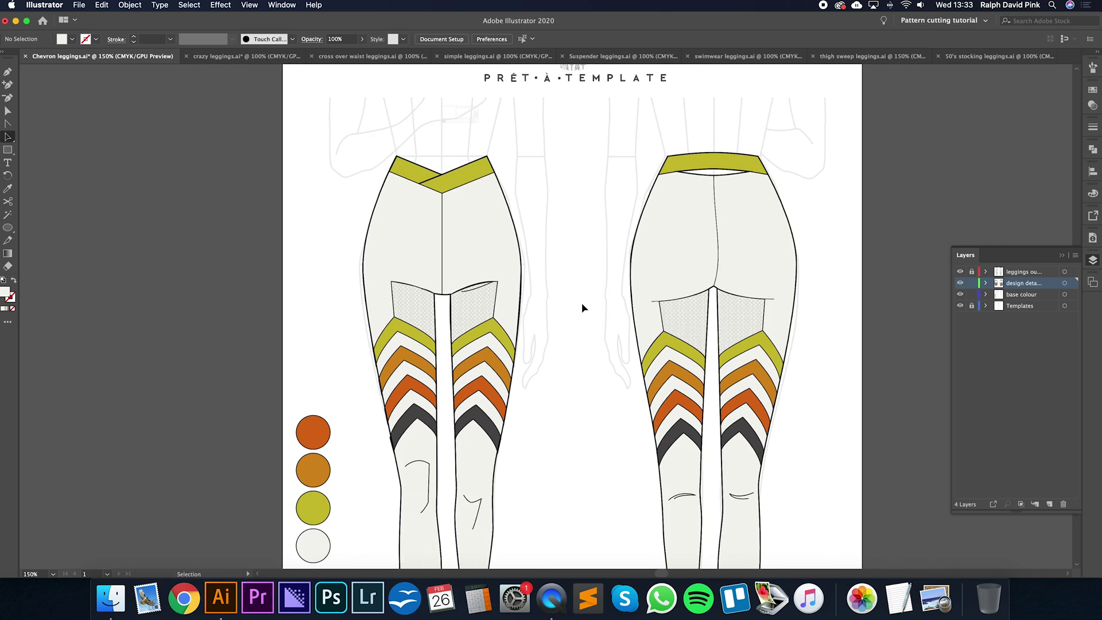
{"action": "left_click_drag", "start_coordinate": [582, 304], "coordinate": [572, 231]}
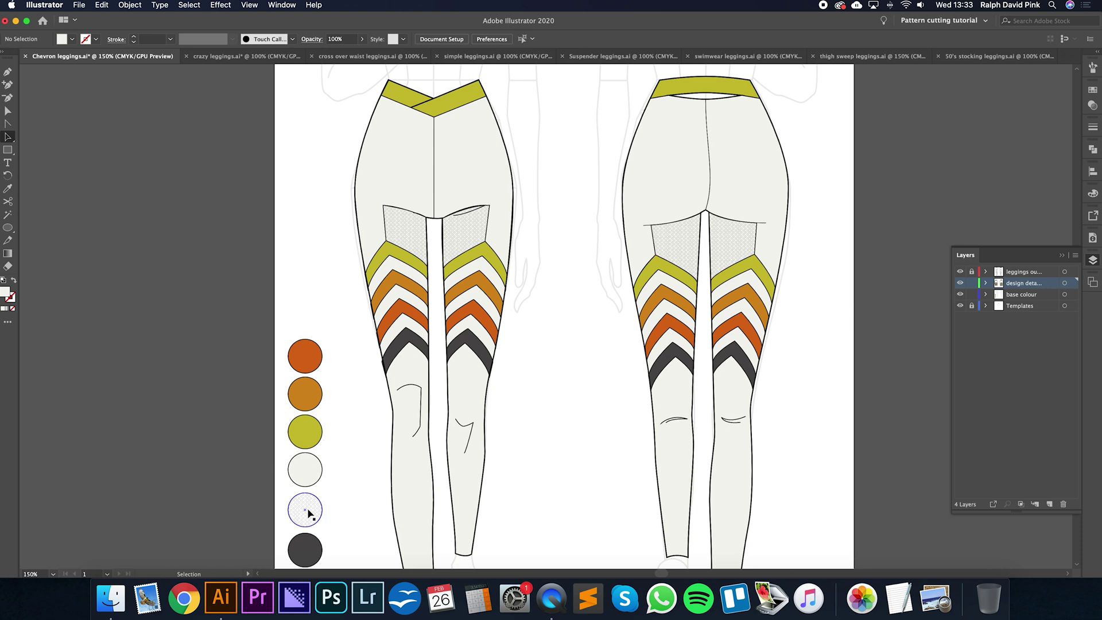
Step: Trial-fill the base bodies of both leggings with the mesh pattern swatch
{"action": "left_click", "coordinate": [456, 396]}
{"action": "left_click", "coordinate": [8, 188]}
{"action": "left_click", "coordinate": [307, 508]}
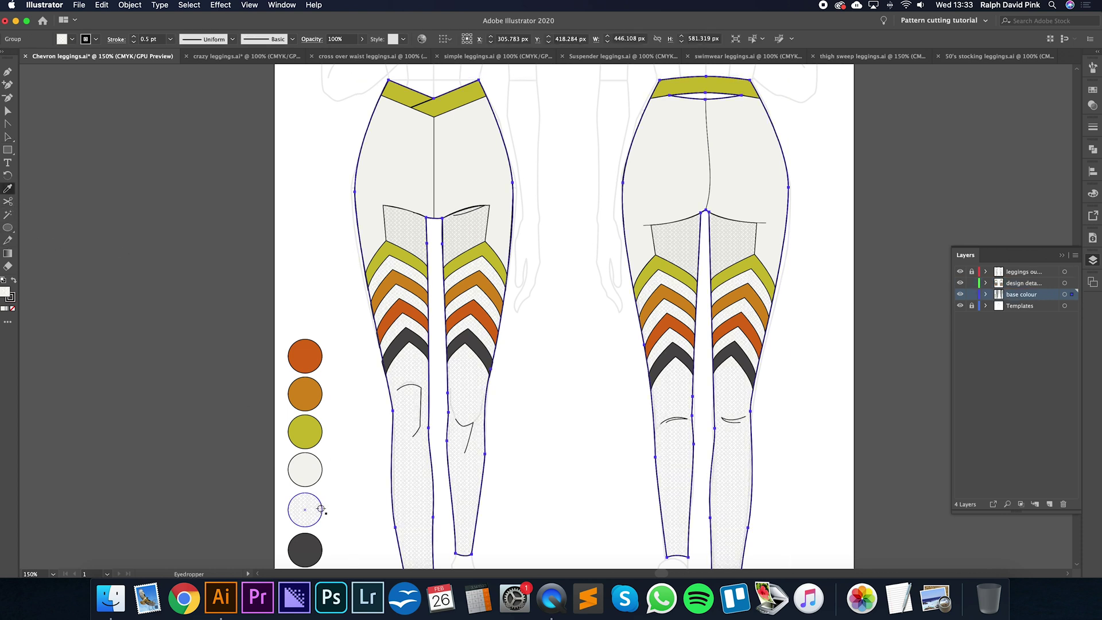
{"action": "key", "text": "super+equal"}
{"action": "left_click_drag", "start_coordinate": [496, 351], "coordinate": [554, 411]}
{"action": "left_click", "coordinate": [8, 137]}
{"action": "left_click", "coordinate": [615, 358]}
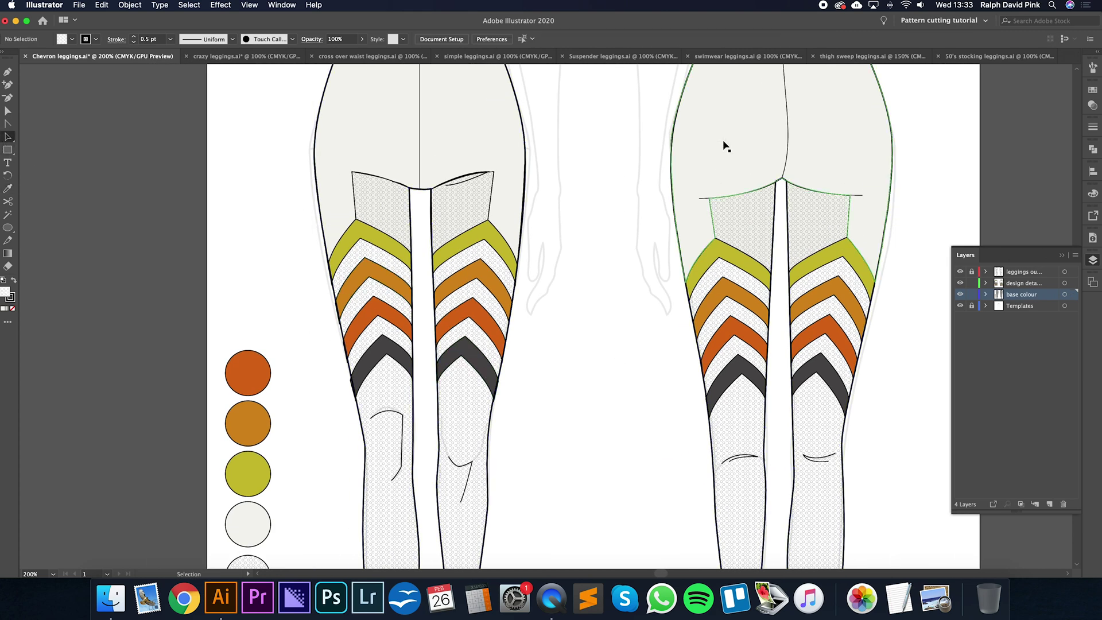
Step: Trial-fill the hip and shorts group with the dotted pattern
{"action": "left_click", "coordinate": [725, 144]}
{"action": "key", "text": "i"}
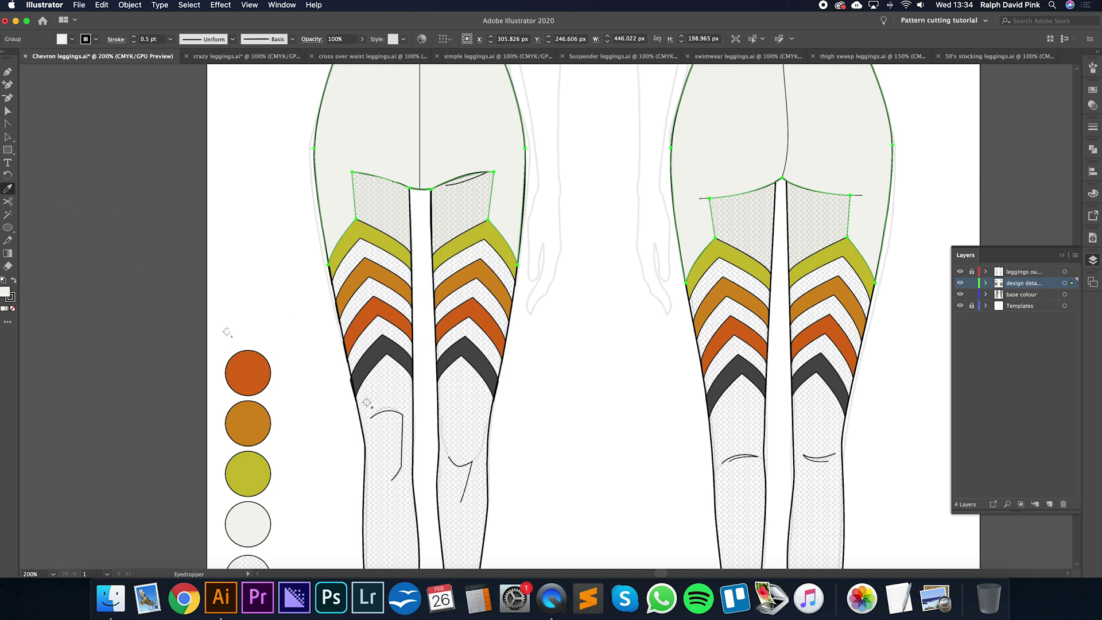
{"action": "left_click", "coordinate": [467, 396]}
{"action": "key", "text": "v"}
{"action": "left_click", "coordinate": [601, 350]}
{"action": "key", "text": "super+minus"}
{"action": "left_click_drag", "start_coordinate": [600, 349], "coordinate": [531, 374]}
Step: Undo the dotted and mesh fills, restoring off-white leggings, and collapse the Layers panel
{"action": "key", "text": "super+z"}
{"action": "left_click", "coordinate": [521, 397], "text": "super"}
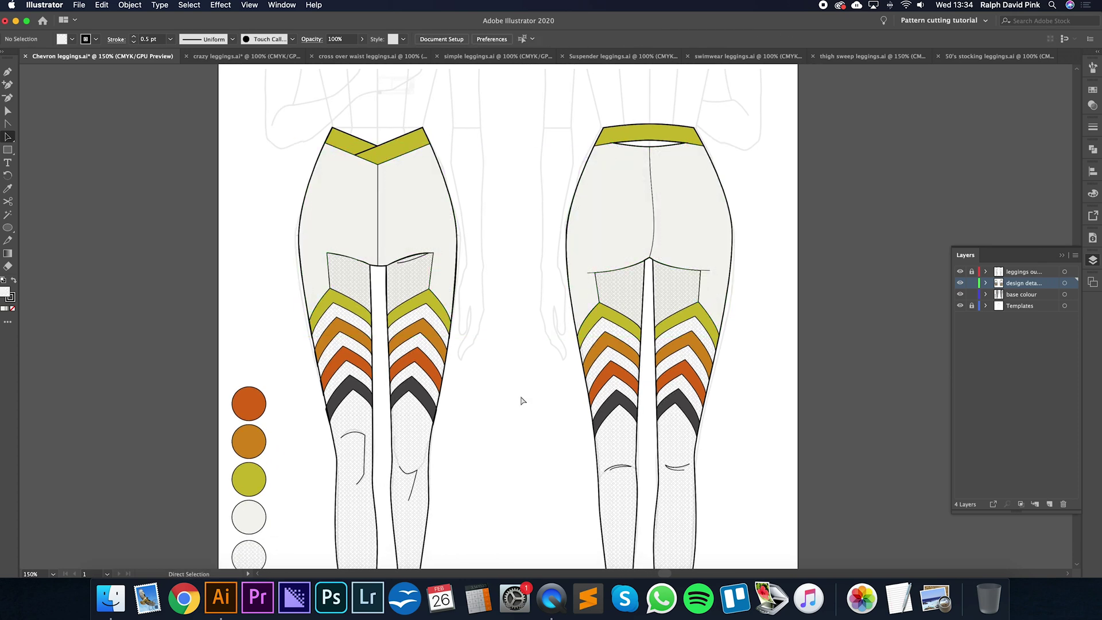
{"action": "key", "text": "super+minus"}
{"action": "key", "text": "super+z"}
{"action": "key", "text": "super+z"}
{"action": "left_click", "coordinate": [520, 397], "text": "super"}
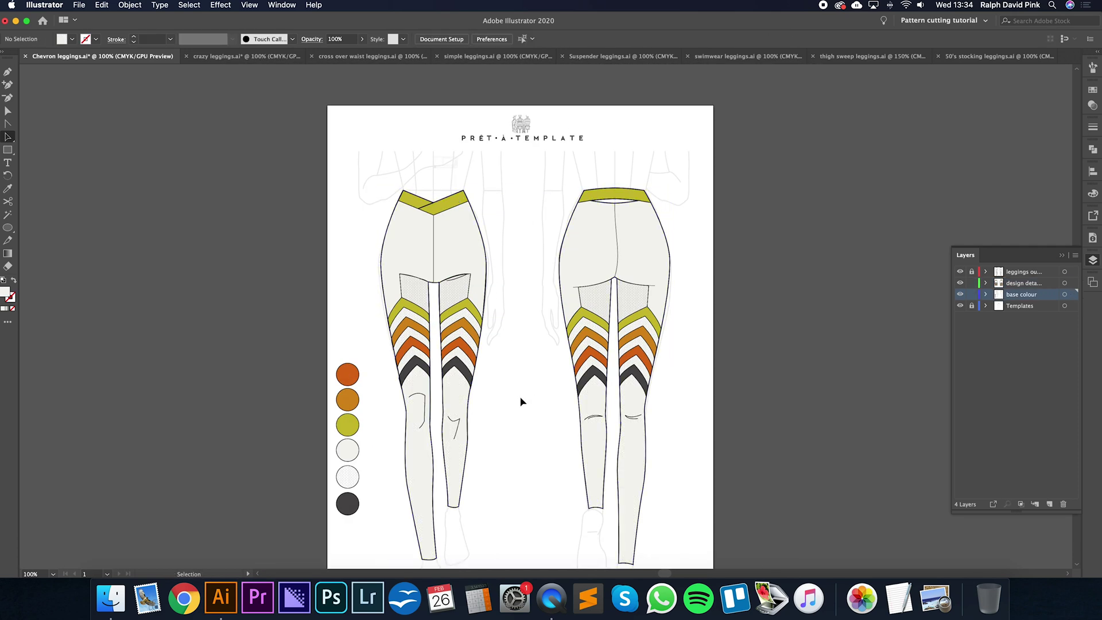
{"action": "left_click", "coordinate": [1063, 257]}
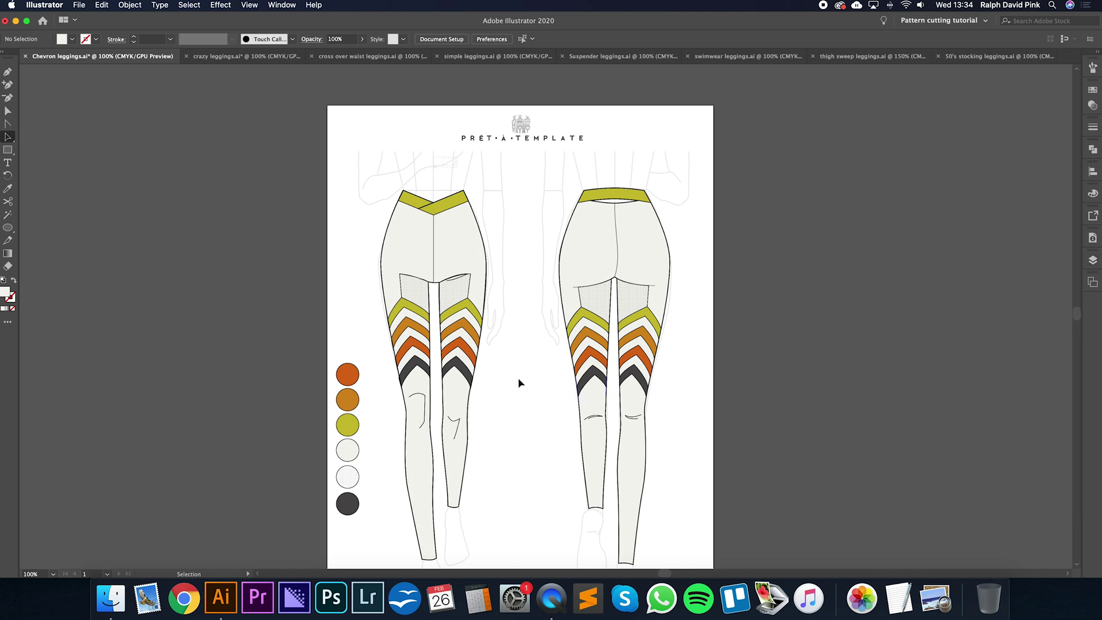
{"action": "left_click", "coordinate": [183, 597]}
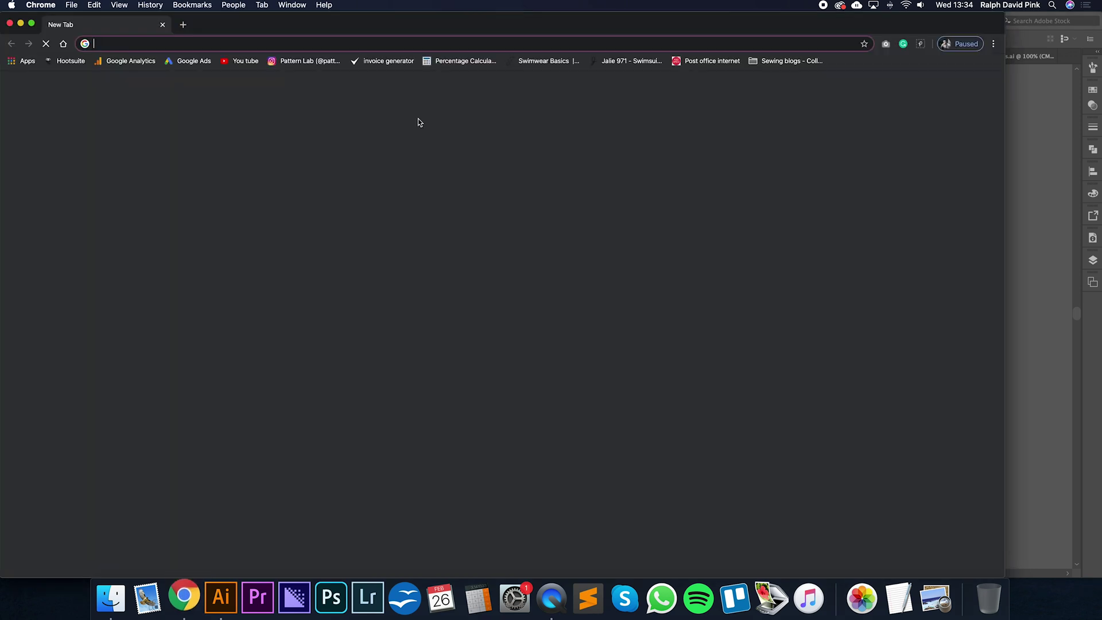
Step: Search Google for 'graphic print' and show the image results
{"action": "type", "text": "PRINT"}
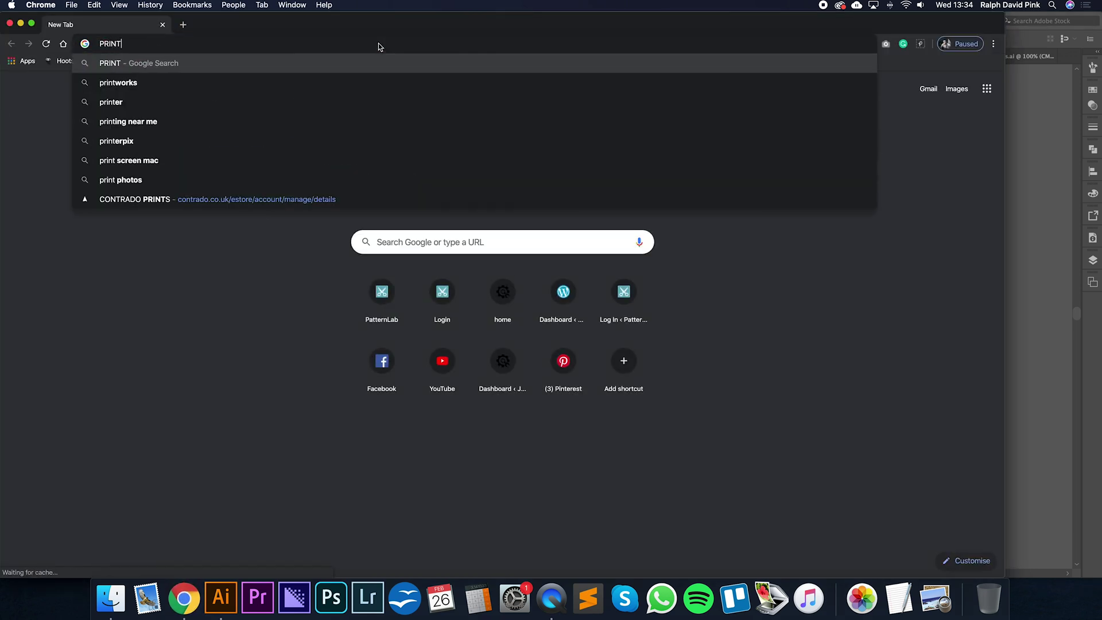
{"action": "key", "text": "BackSpace"}
{"action": "key", "text": "BackSpace"}
{"action": "key", "text": "BackSpace"}
{"action": "key", "text": "BackSpace"}
{"action": "key", "text": "BackSpace"}
{"action": "type", "text": "grap"}
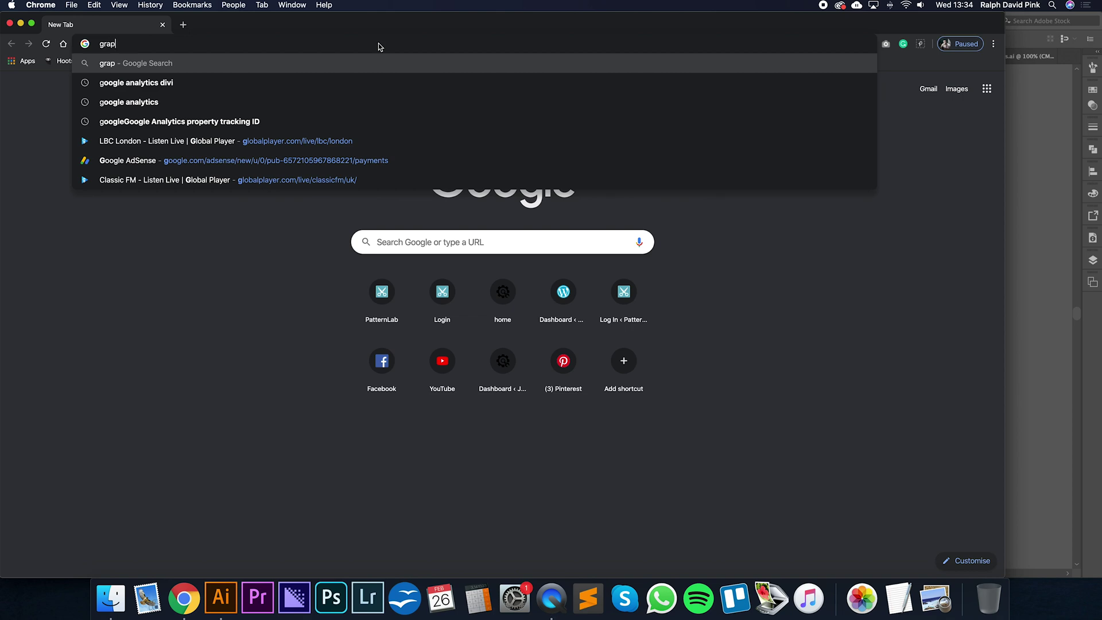
{"action": "type", "text": "hic print"}
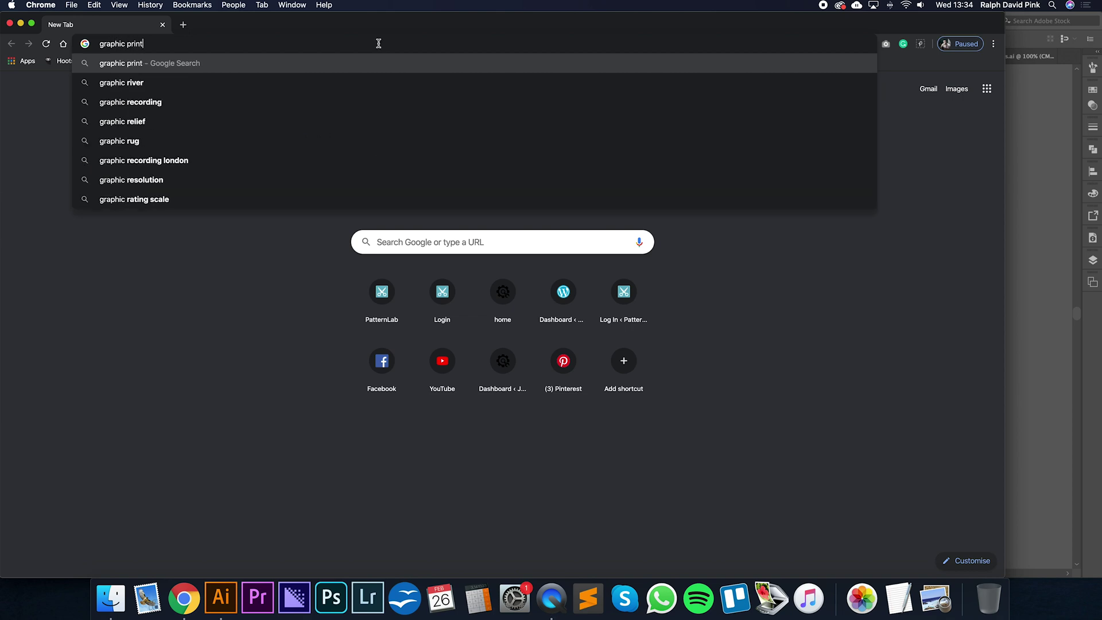
{"action": "key", "text": "Return"}
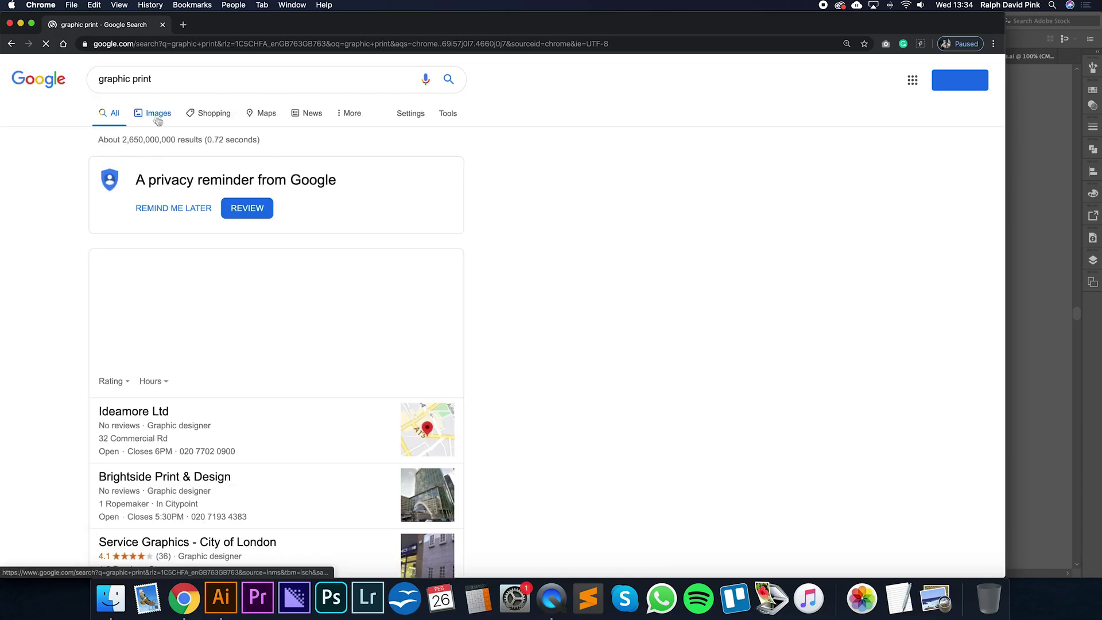
{"action": "left_click", "coordinate": [163, 136]}
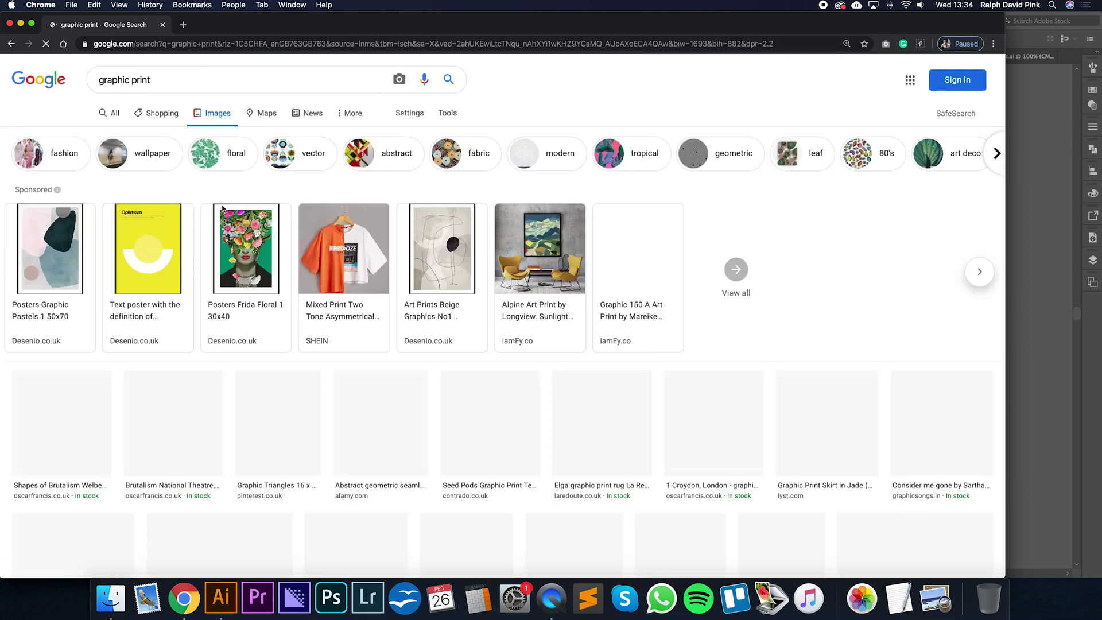
Step: Preview the Seed Pods Graphic Print Tea Towel image and copy it
{"action": "scroll", "coordinate": [229, 229], "scroll_direction": "down", "scroll_amount": 3}
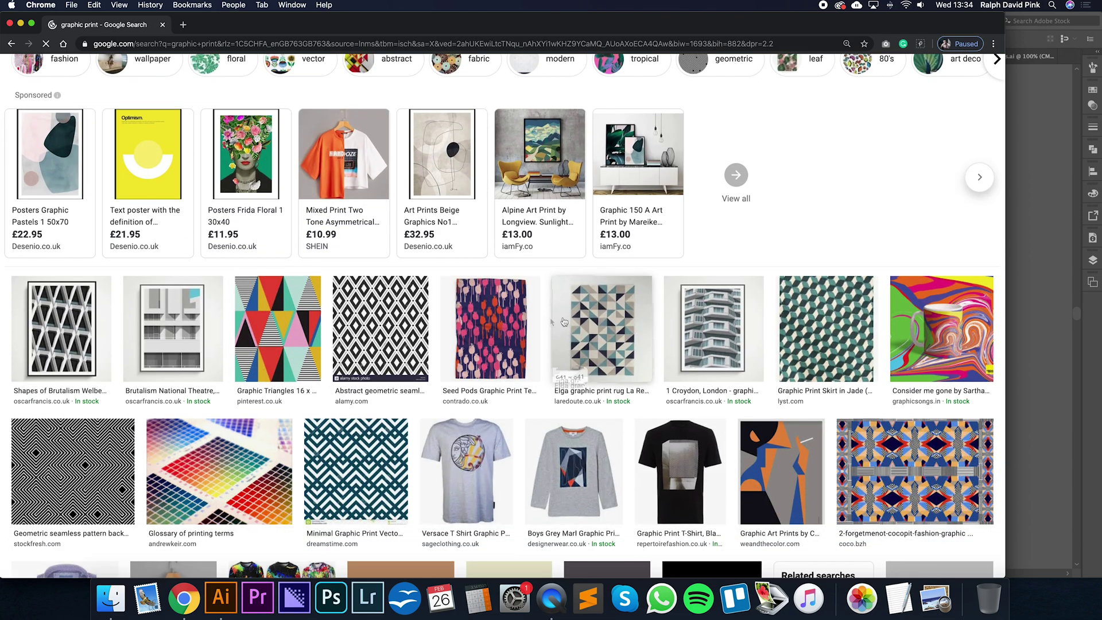
{"action": "scroll", "coordinate": [424, 376], "scroll_direction": "down", "scroll_amount": 6}
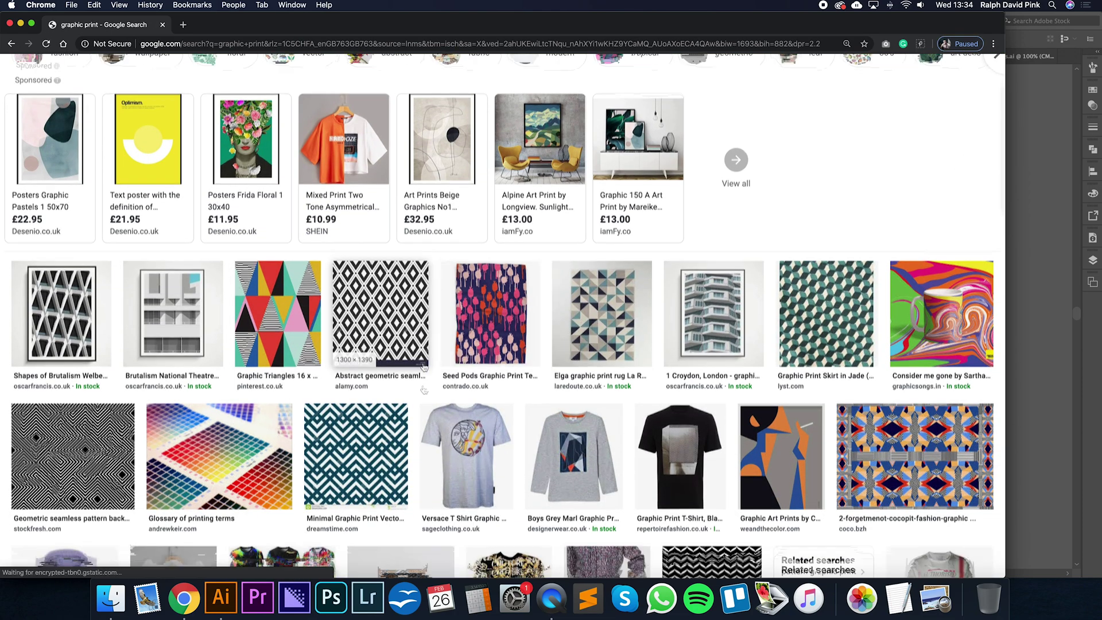
{"action": "scroll", "coordinate": [425, 376], "scroll_direction": "down", "scroll_amount": 14}
{"action": "scroll", "coordinate": [425, 376], "scroll_direction": "up", "scroll_amount": 17}
{"action": "scroll", "coordinate": [425, 376], "scroll_direction": "up", "scroll_amount": 6}
{"action": "left_click", "coordinate": [276, 422]}
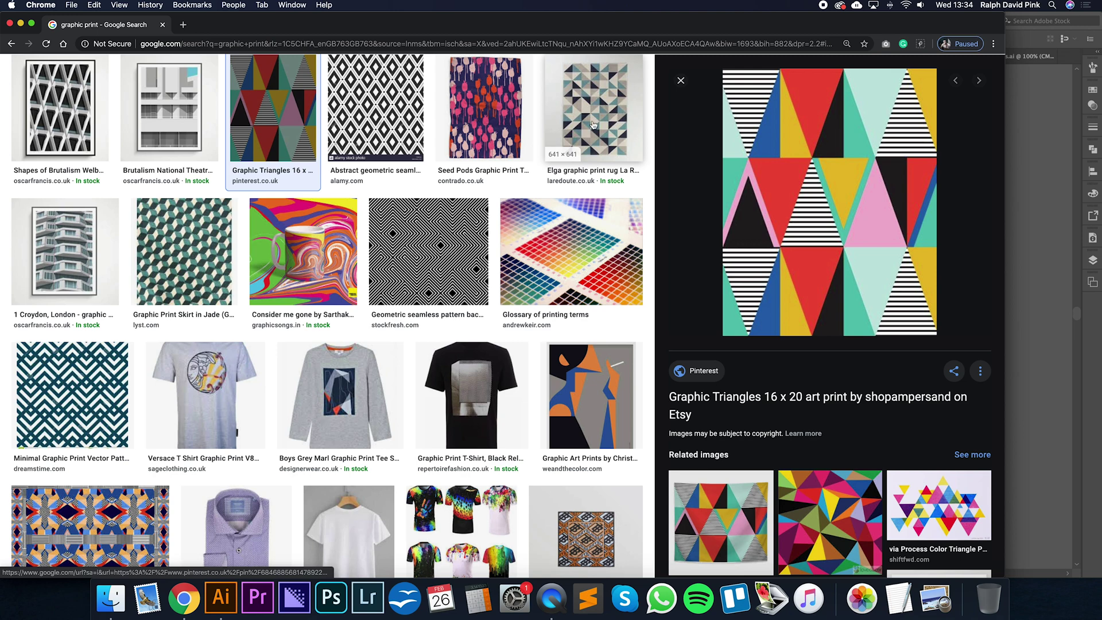
{"action": "left_click", "coordinate": [484, 121]}
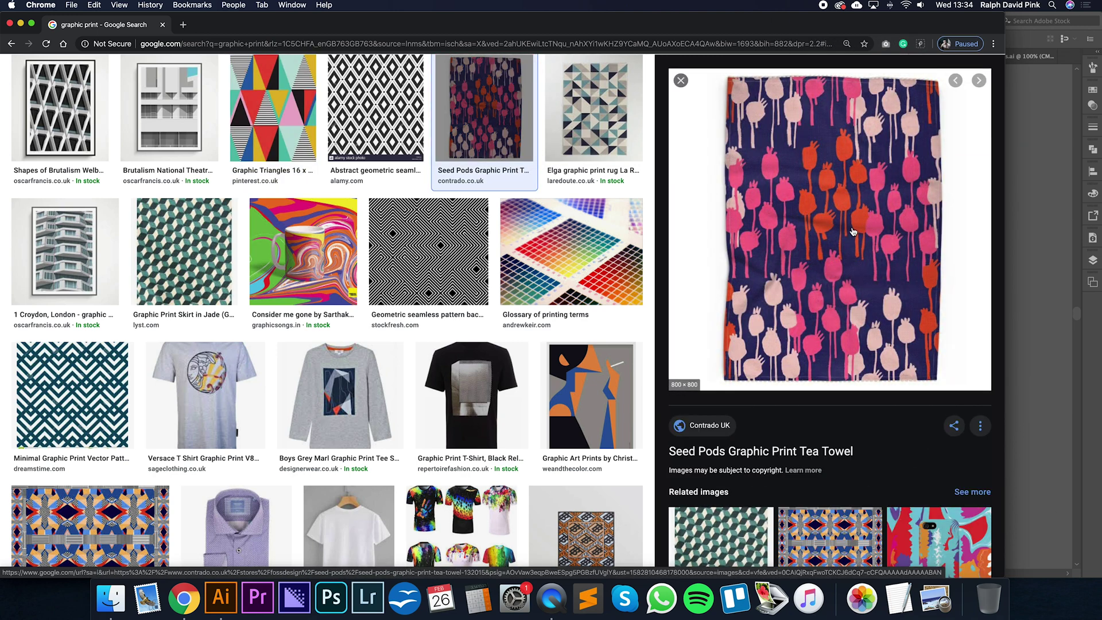
{"action": "right_click", "coordinate": [816, 228]}
{"action": "left_click", "coordinate": [826, 315]}
{"action": "left_click", "coordinate": [1052, 253]}
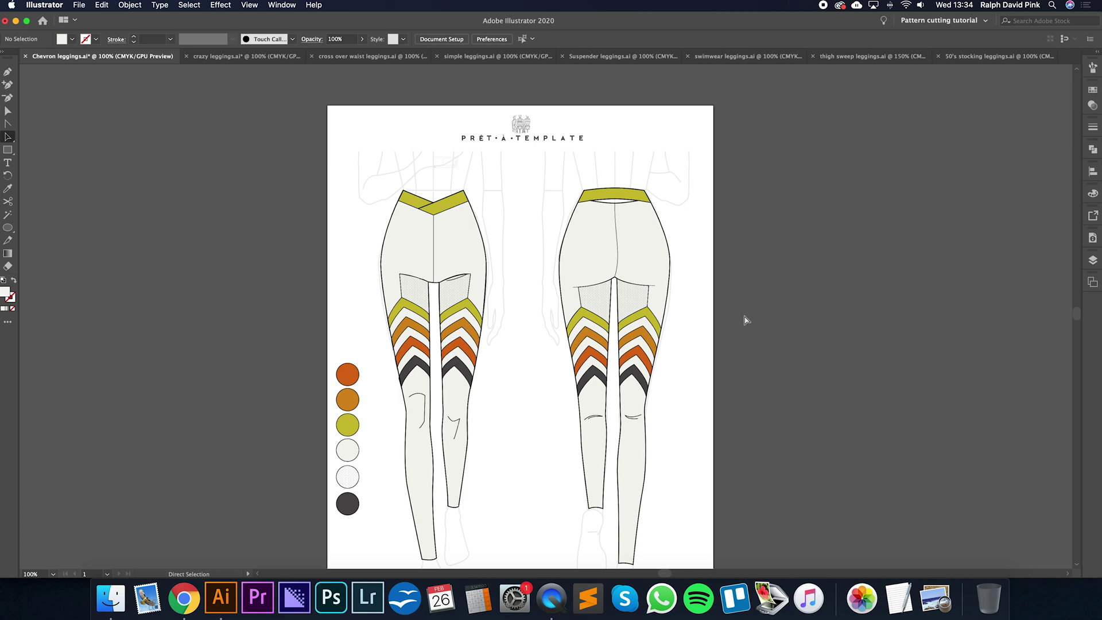
Step: Paste the seed-pod print and scale it to cover the front leggings' hip panel
{"action": "key", "text": "cmd+v"}
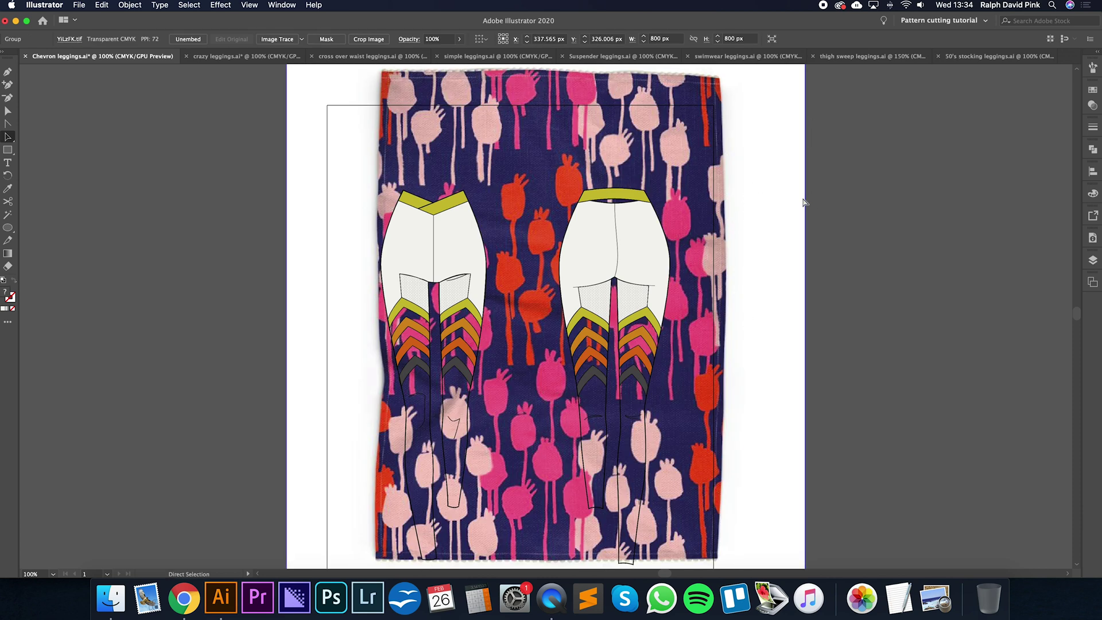
{"action": "key", "text": "cmd+minus"}
{"action": "left_click_drag", "start_coordinate": [719, 143], "coordinate": [545, 344]}
{"action": "key", "text": "cmd+plus"}
{"action": "key", "text": "cmd+plus"}
{"action": "left_click_drag", "start_coordinate": [352, 122], "coordinate": [488, 271]}
{"action": "left_click_drag", "start_coordinate": [672, 345], "coordinate": [638, 298]}
{"action": "left_click_drag", "start_coordinate": [645, 243], "coordinate": [638, 206]}
{"action": "left_click_drag", "start_coordinate": [453, 394], "coordinate": [427, 420]}
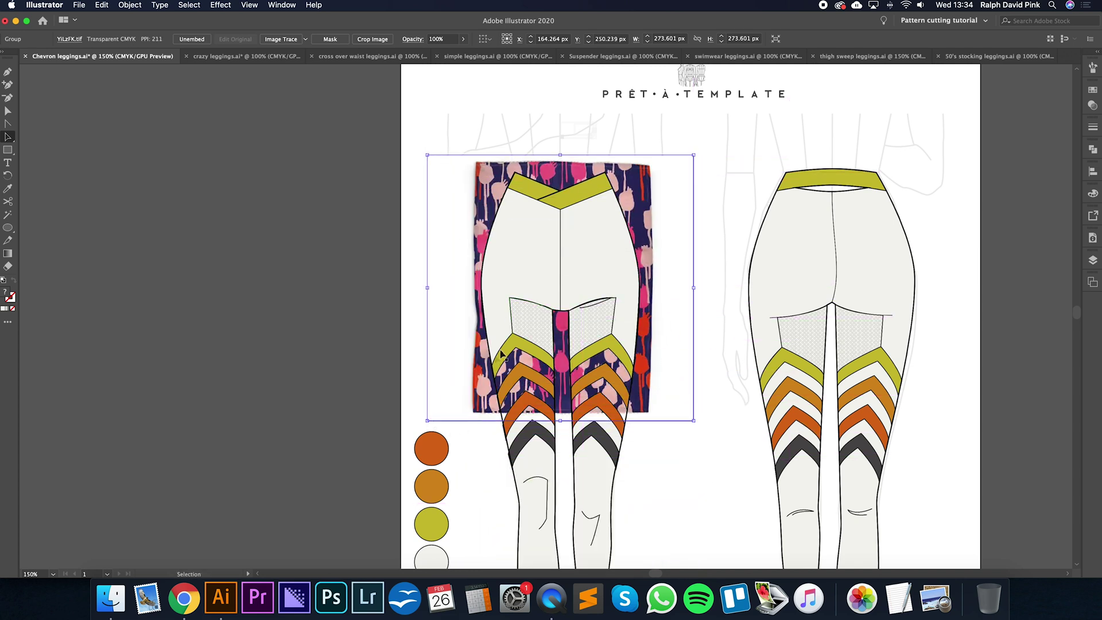
{"action": "left_click", "coordinate": [356, 265]}
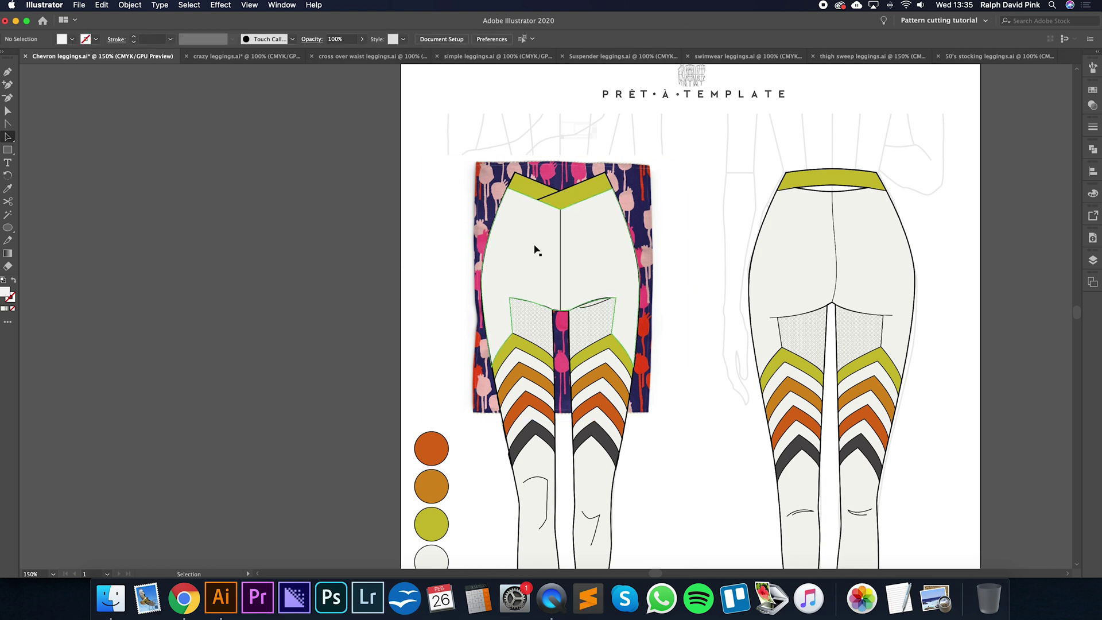
Step: Select the print with the front hip panel and make a clipping mask with Cmd+7
{"action": "left_click", "coordinate": [654, 230]}
{"action": "left_click", "coordinate": [614, 234]}
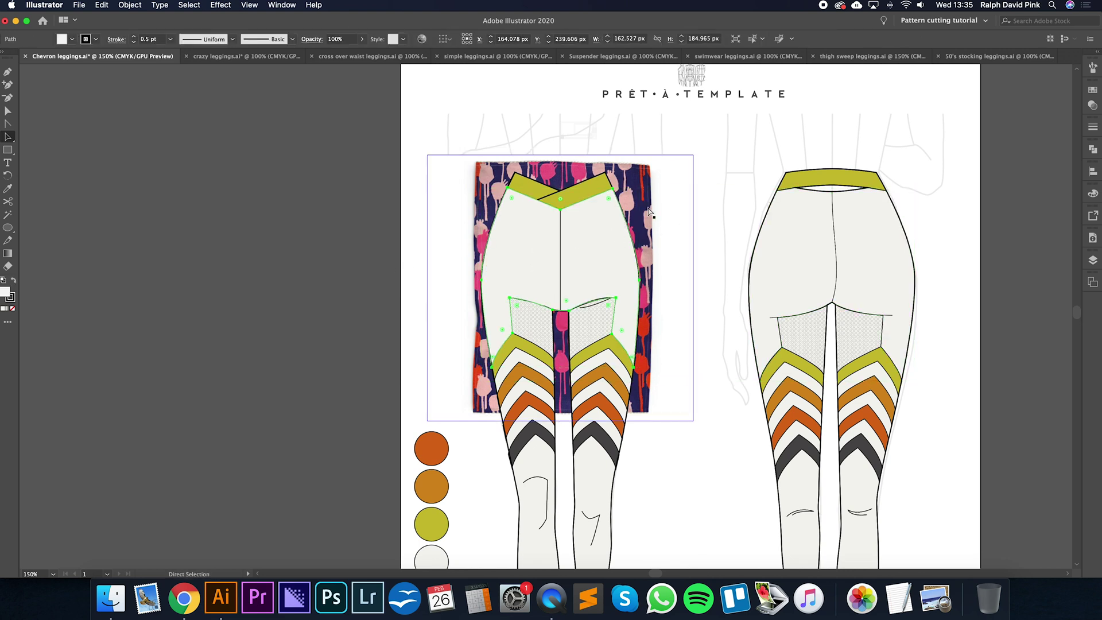
{"action": "key", "text": "super+7"}
{"action": "left_click", "coordinate": [650, 313]}
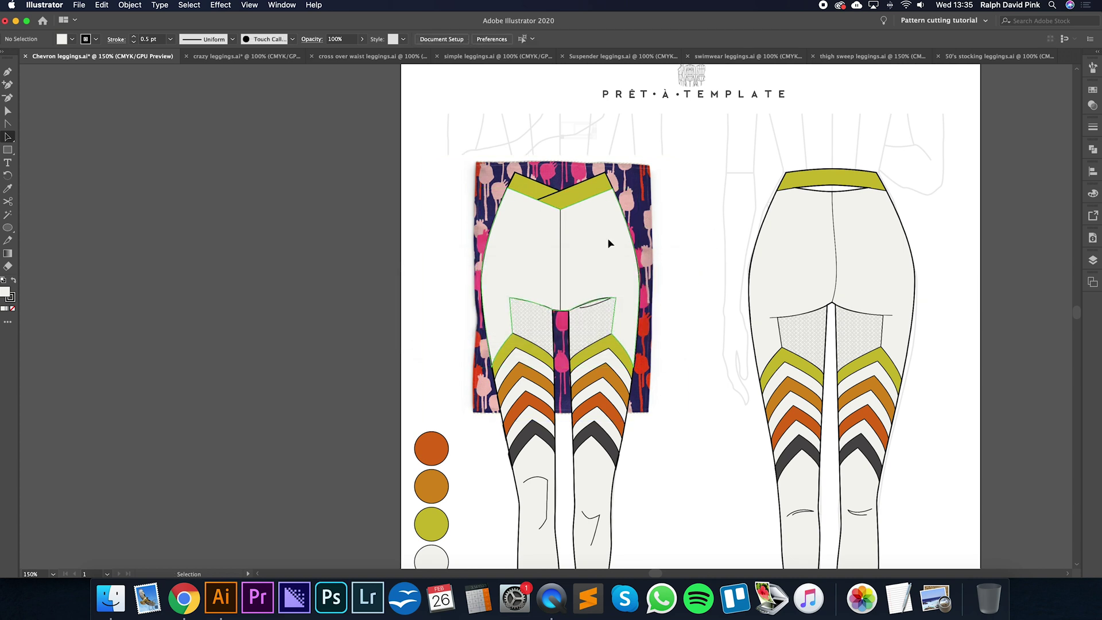
{"action": "left_click", "coordinate": [666, 237], "text": "super"}
{"action": "left_click", "coordinate": [592, 245], "text": "super"}
{"action": "left_click", "coordinate": [647, 200], "text": "shift+super"}
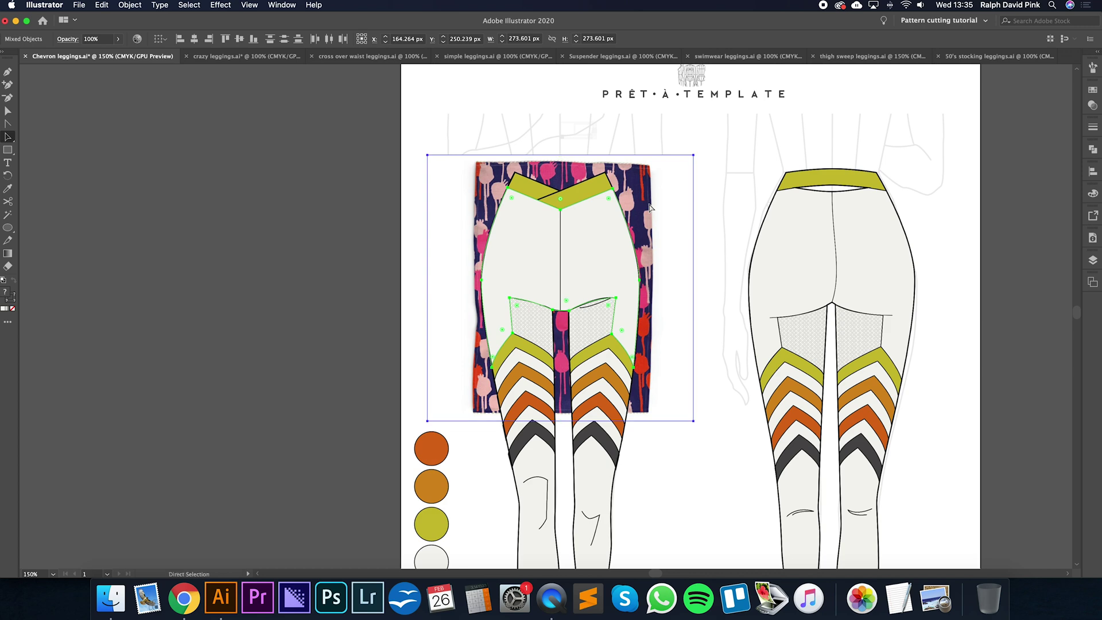
{"action": "key", "text": "super+7"}
{"action": "left_click", "coordinate": [692, 236]}
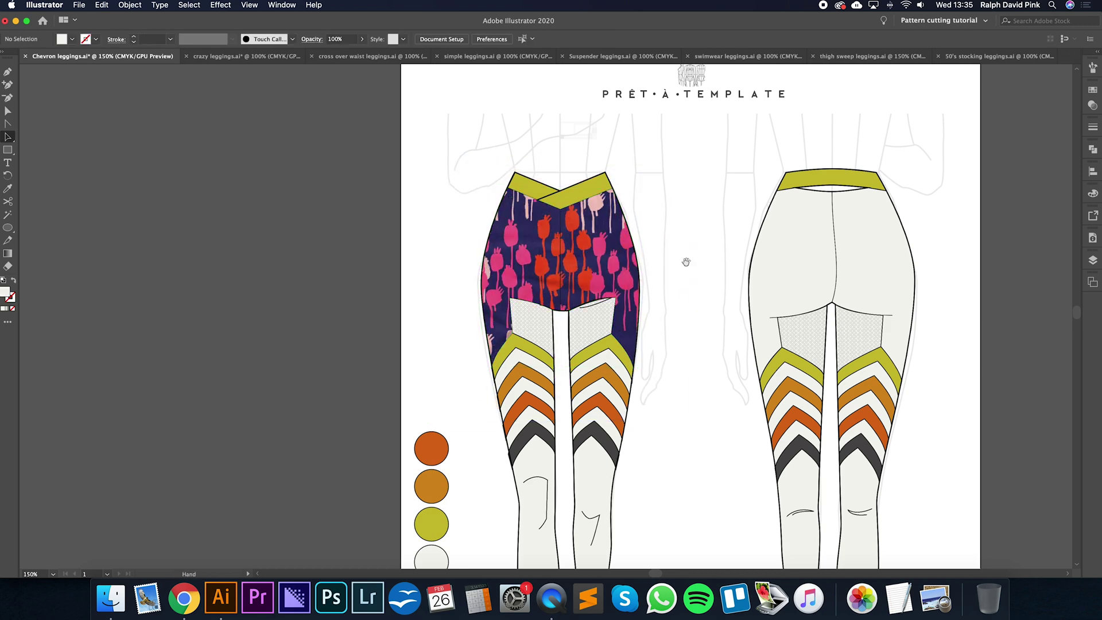
Step: Alt-drag a copy of the seed-pod print over the back hips and send it backward
{"action": "scroll", "coordinate": [686, 252], "scroll_direction": "right", "scroll_amount": 3}
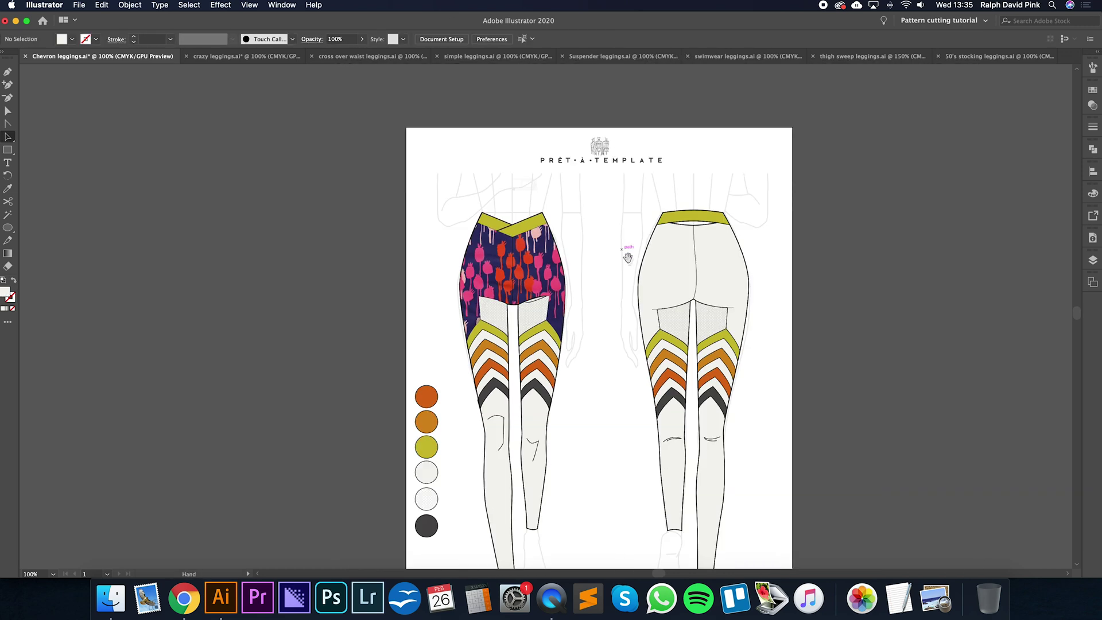
{"action": "left_click_drag", "start_coordinate": [627, 253], "coordinate": [526, 224]}
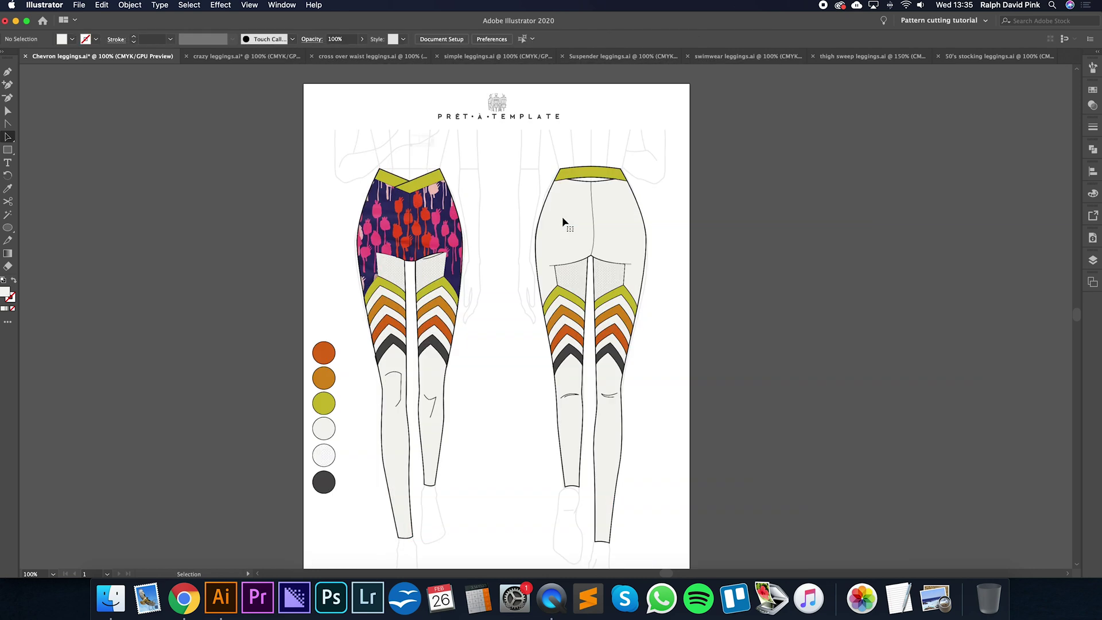
{"action": "double_click", "coordinate": [436, 221]}
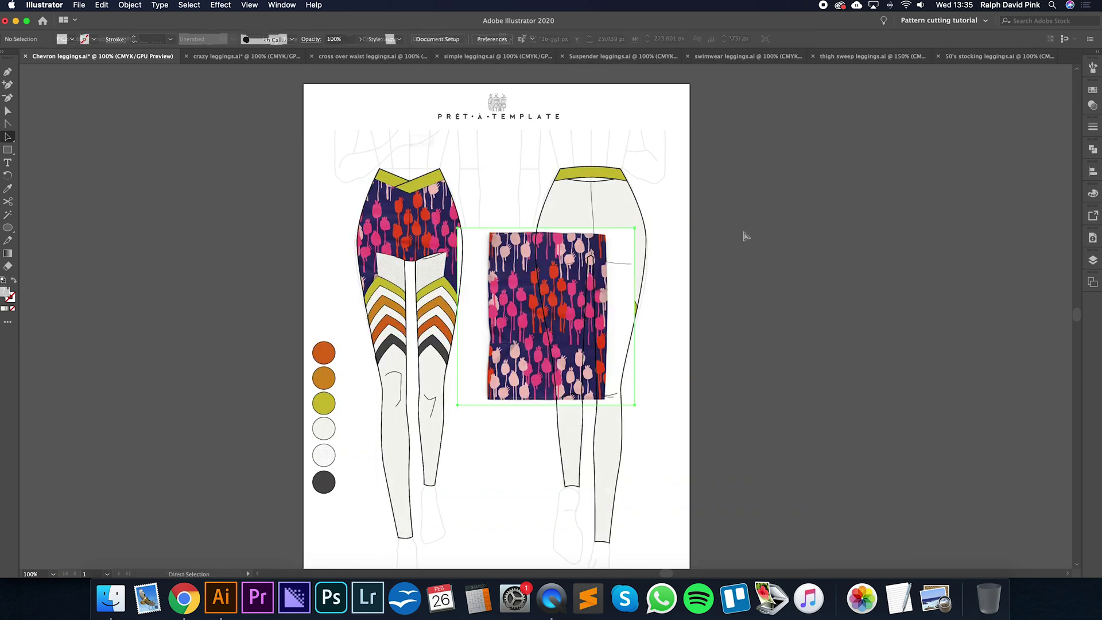
{"action": "left_click_drag", "start_coordinate": [573, 296], "coordinate": [619, 223]}
{"action": "key", "text": "super+bracketleft"}
Step: Clip the copied print inside the back hip panel with Cmd+7 and zoom out
{"action": "left_click", "coordinate": [618, 225]}
{"action": "left_click", "coordinate": [649, 193], "text": "shift"}
{"action": "key", "text": "super+7"}
{"action": "key", "text": "v"}
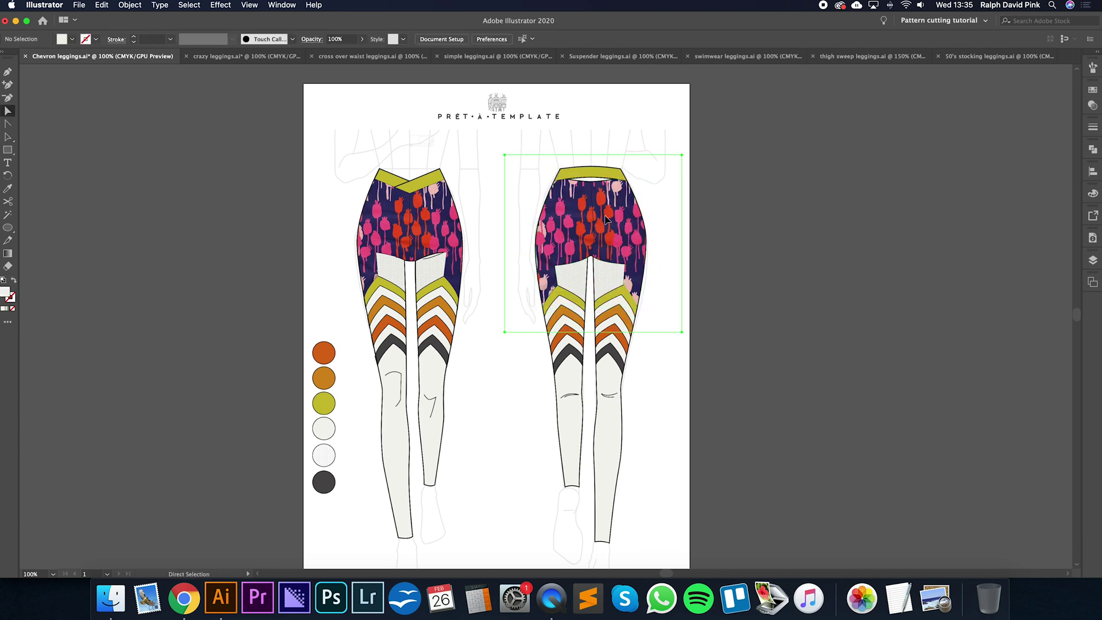
{"action": "left_click", "coordinate": [727, 232]}
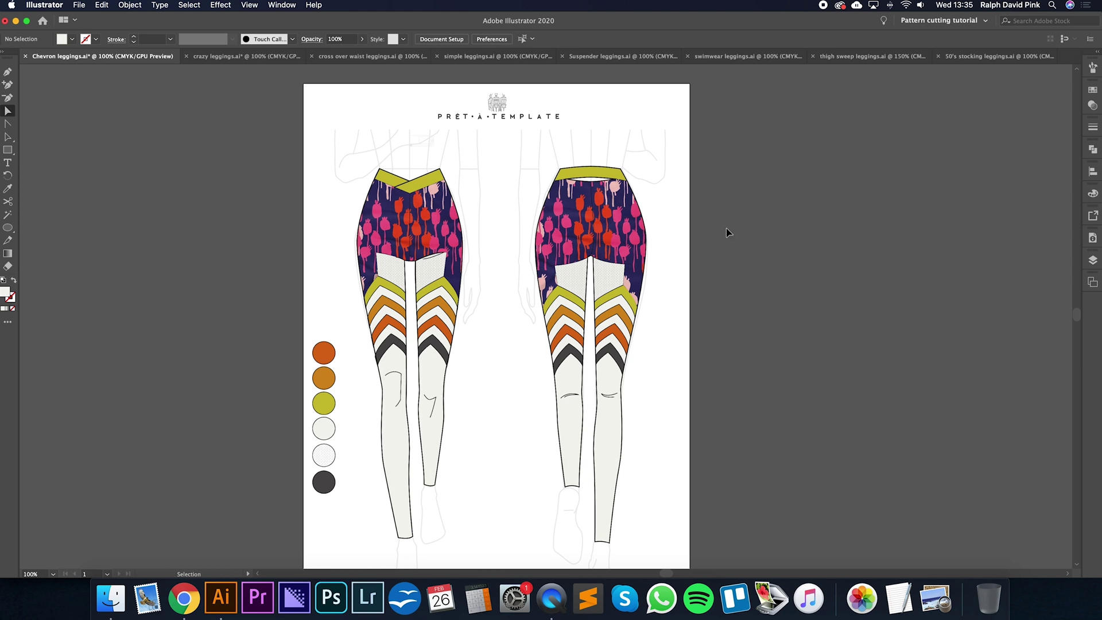
{"action": "key", "text": "super+minus"}
{"action": "key", "text": "a"}
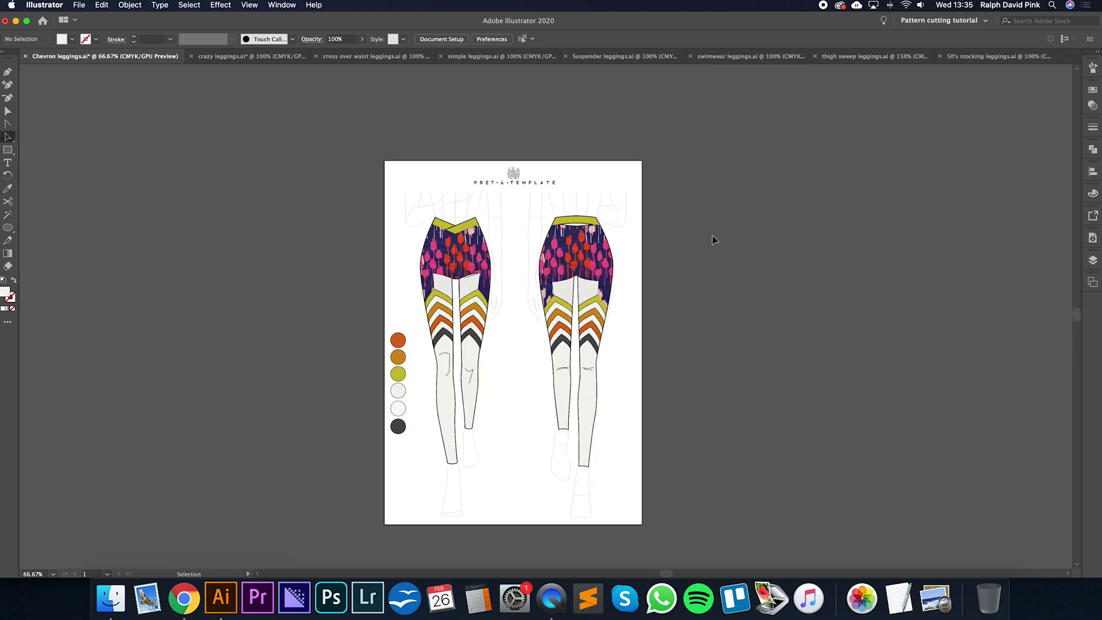